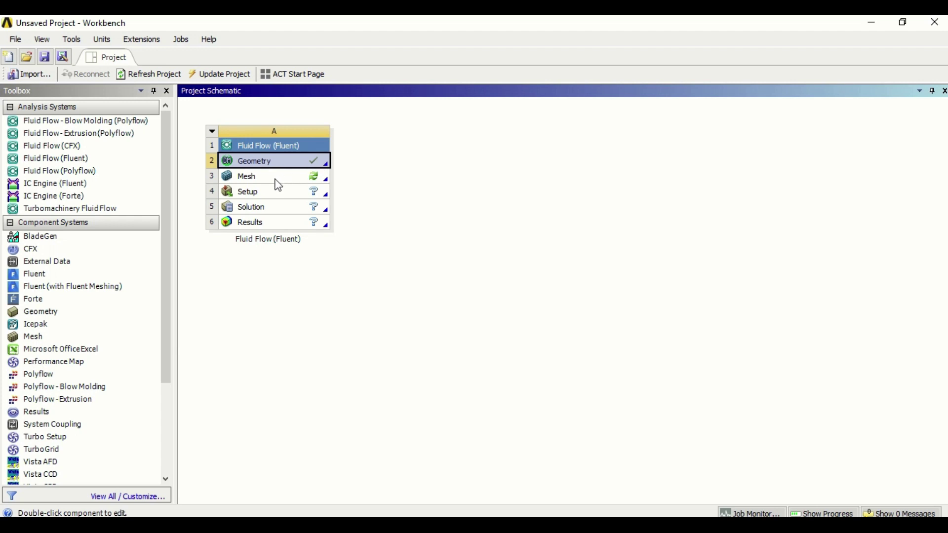
Open the Mesh cell of the Fluid Flow (Fluent) system and inspect the two solid bodies under Geometry.
double_click(276, 181)
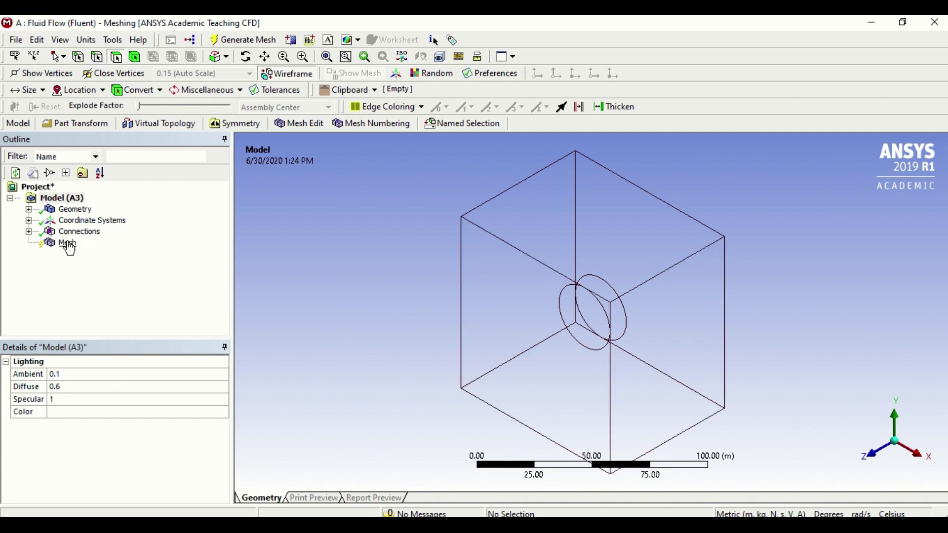
click(28, 209)
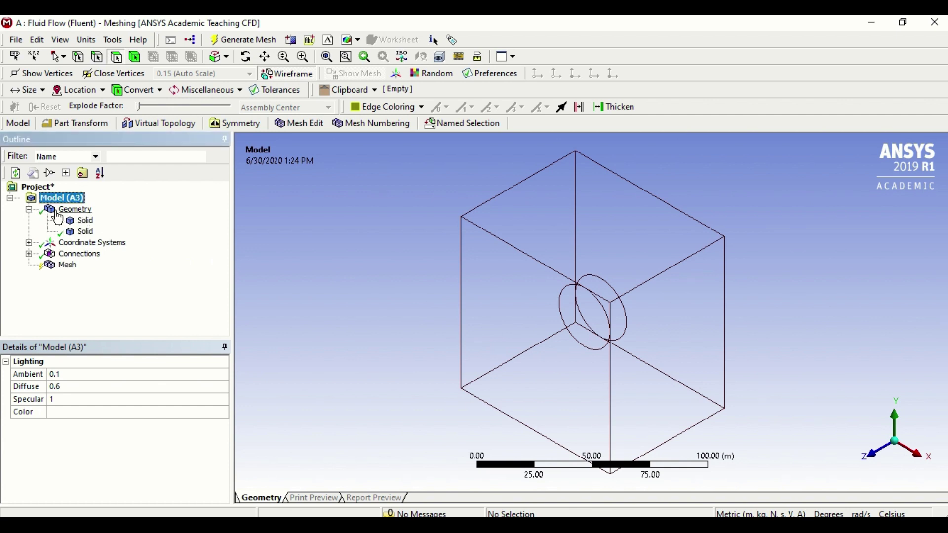
click(80, 222)
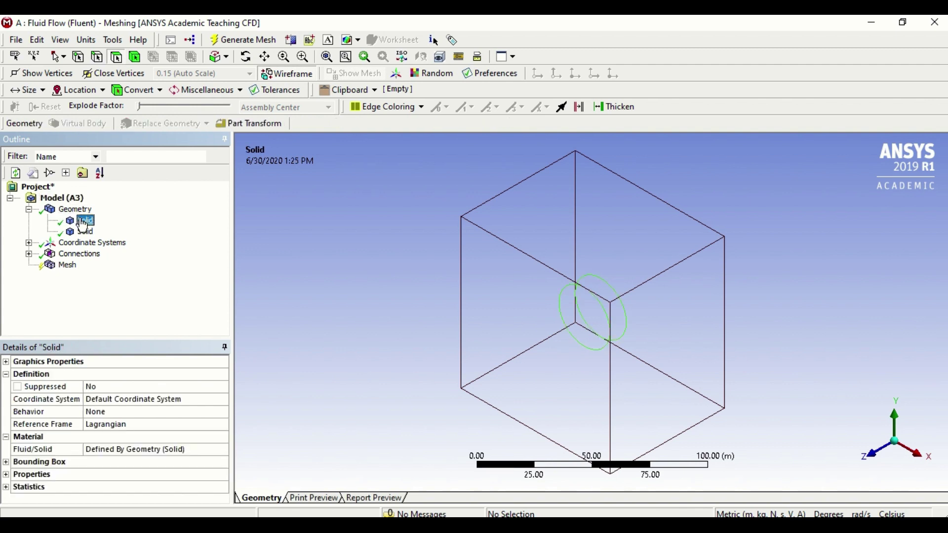
click(84, 231)
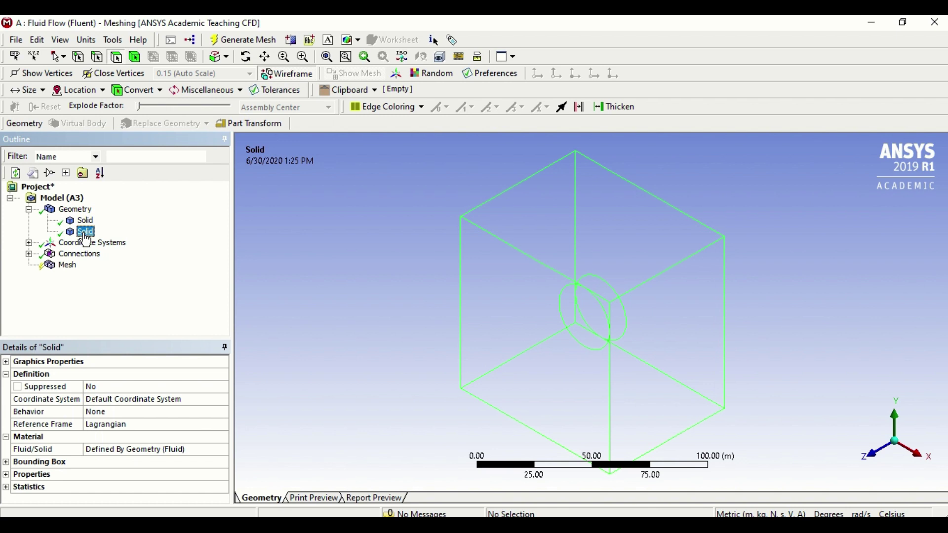
click(29, 209)
Review the Global Coordinate System and the Contacts settings of the model.
click(29, 221)
click(120, 232)
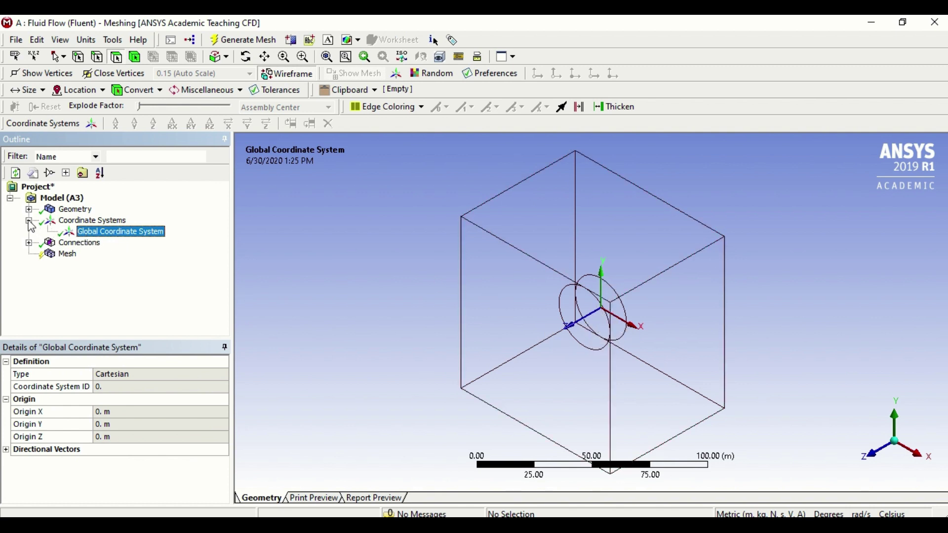
click(29, 221)
click(28, 231)
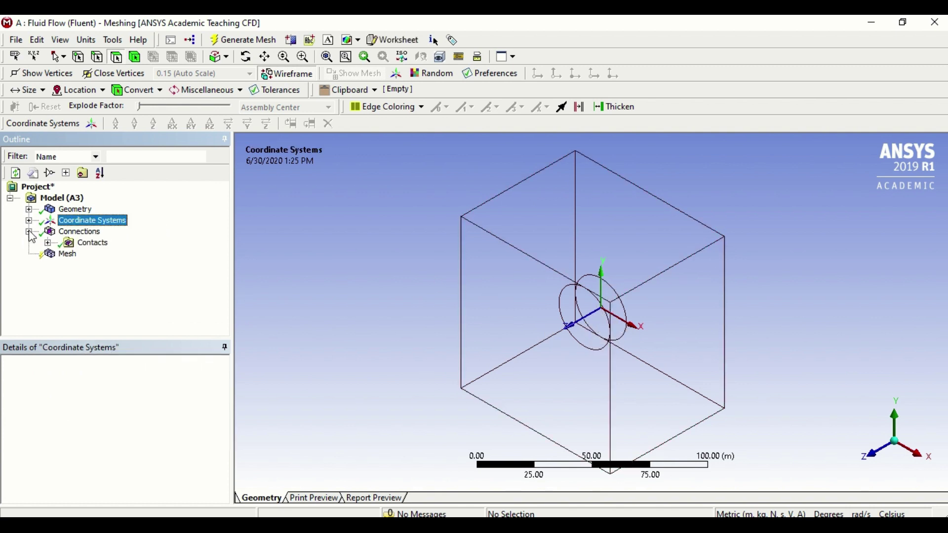
click(89, 246)
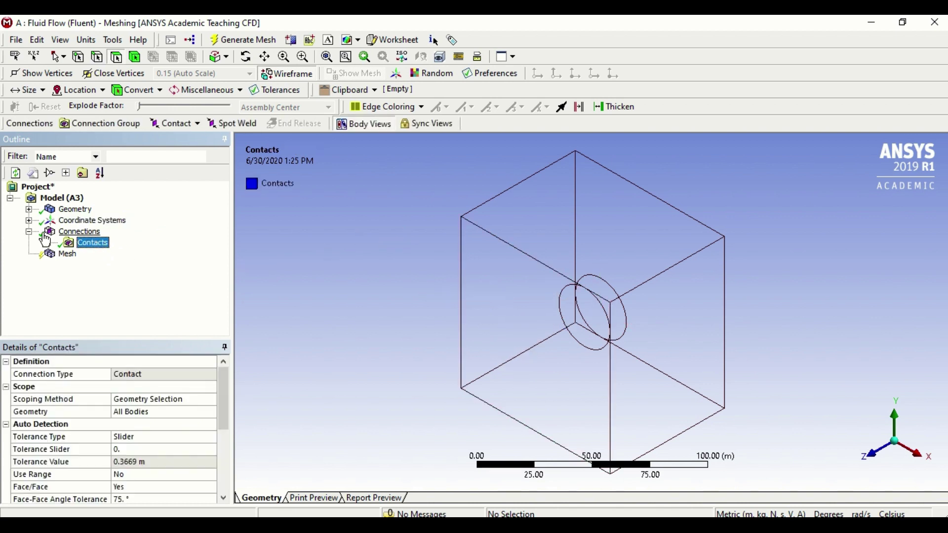
click(28, 232)
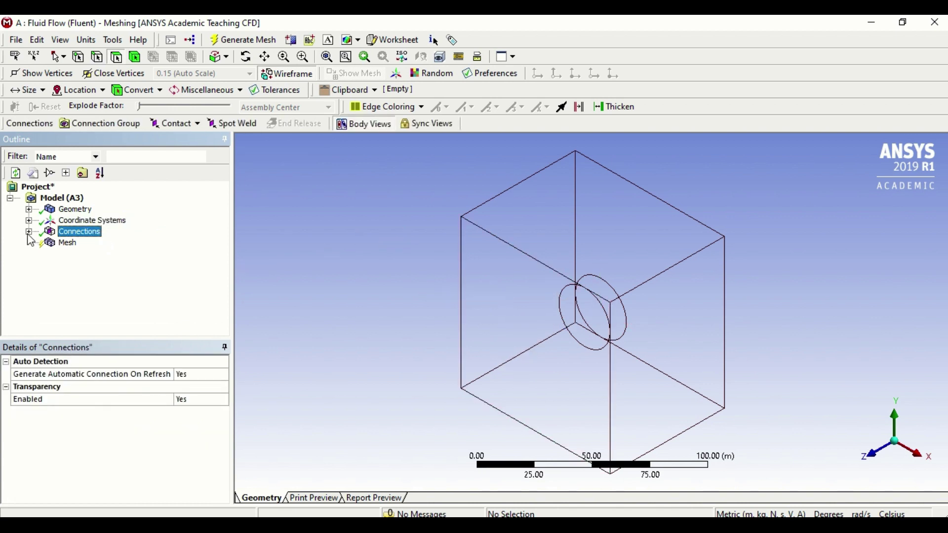
Generate the mesh for the model with the default mesh settings.
click(61, 243)
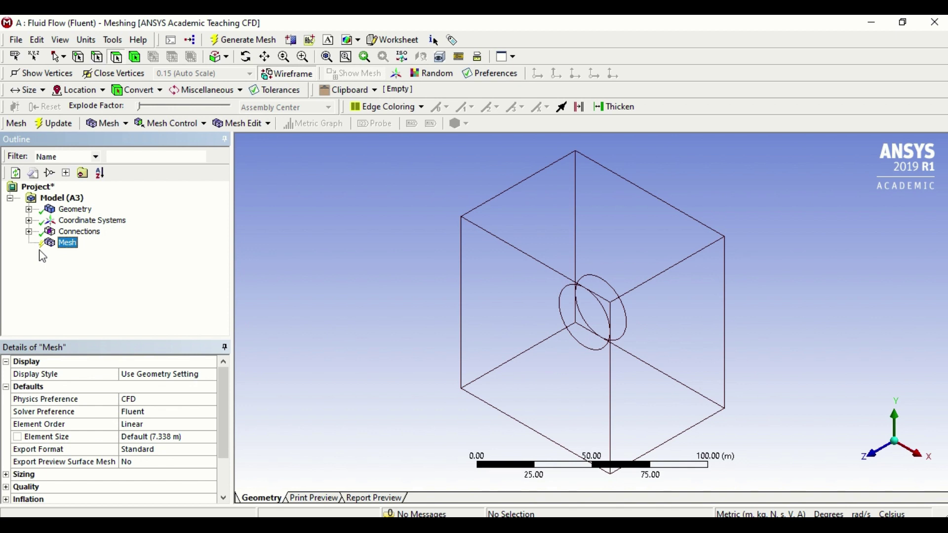
right_click(69, 249)
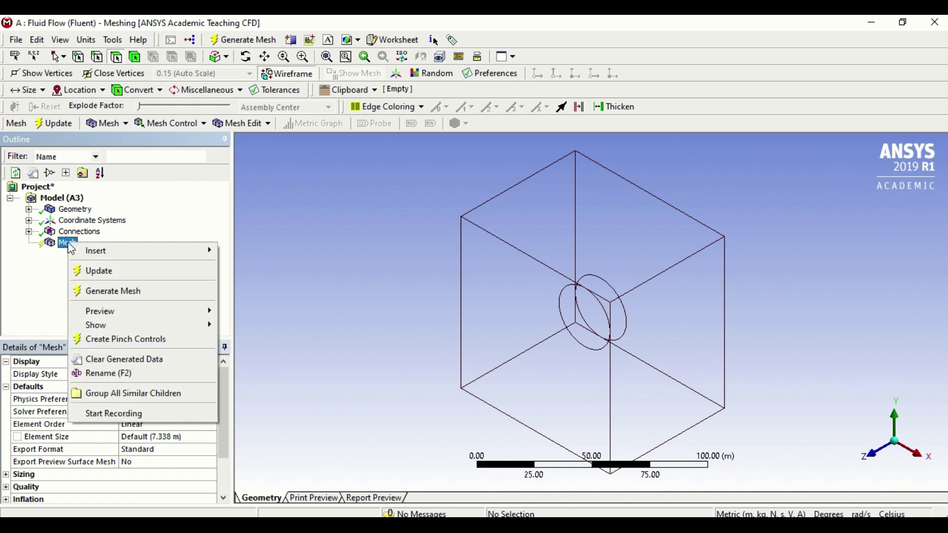
click(129, 293)
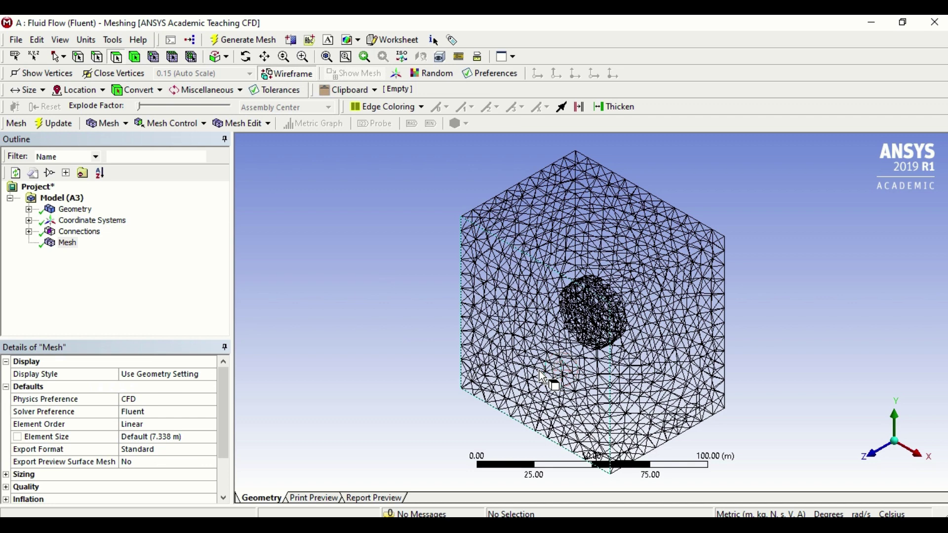
Examine the mesh elements around the inner cylinder and along the box edges in the Z-axis and isometric views.
click(871, 457)
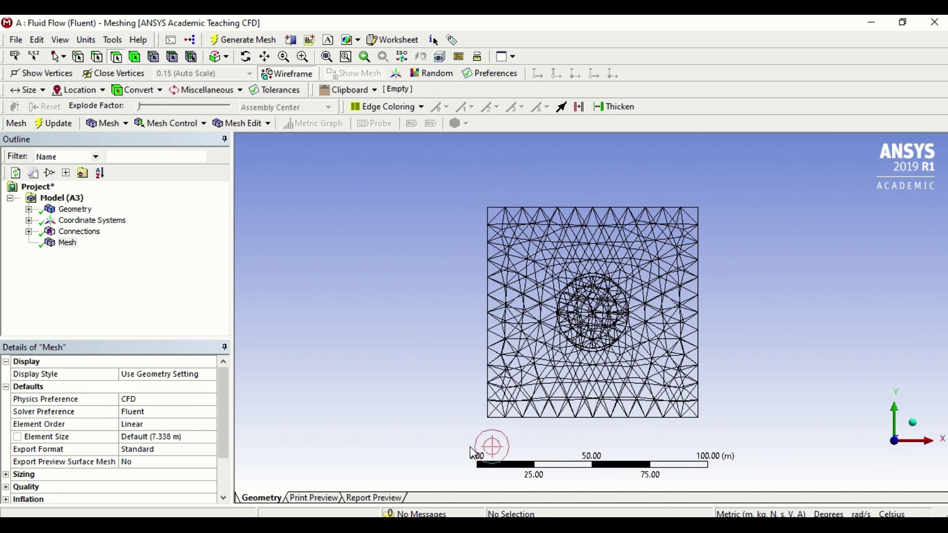
scroll(478, 402, up, 6)
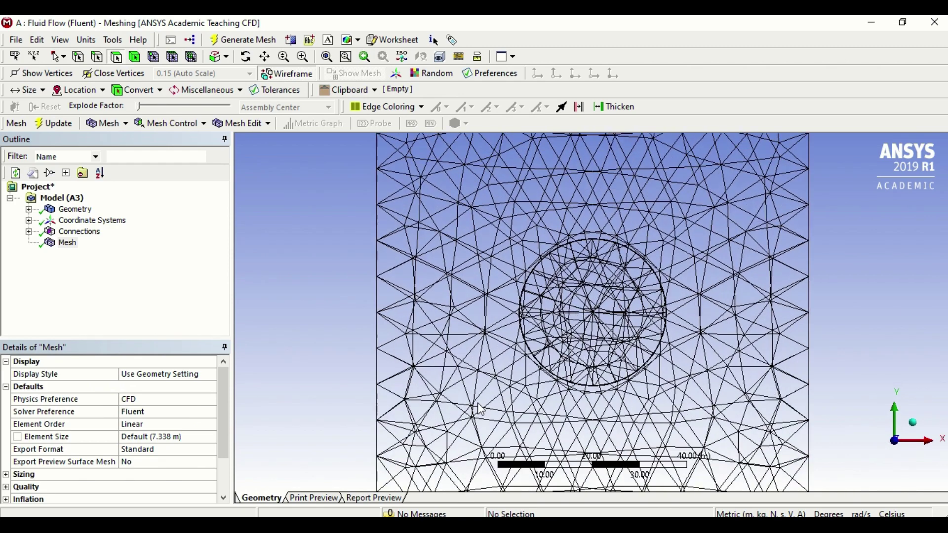
scroll(478, 409, up, 2)
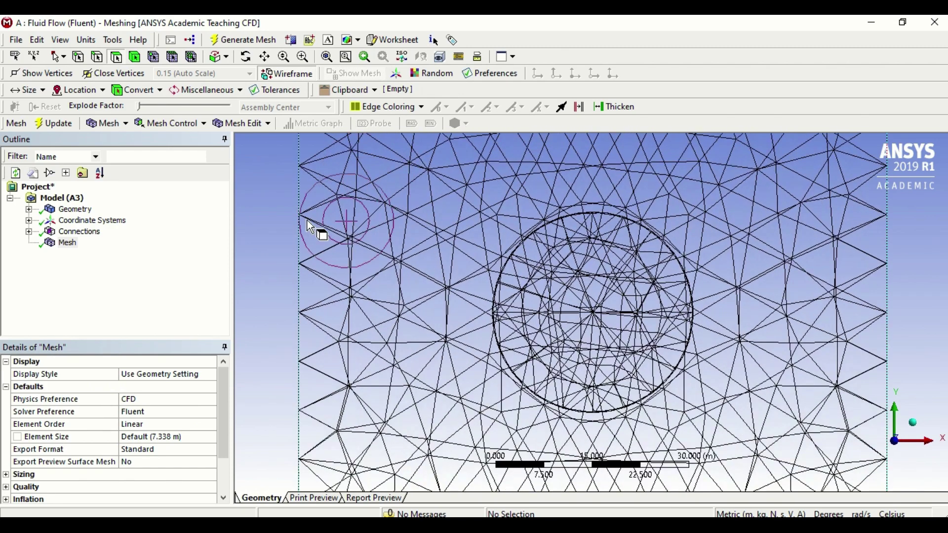
middle_drag(387, 411, 390, 402)
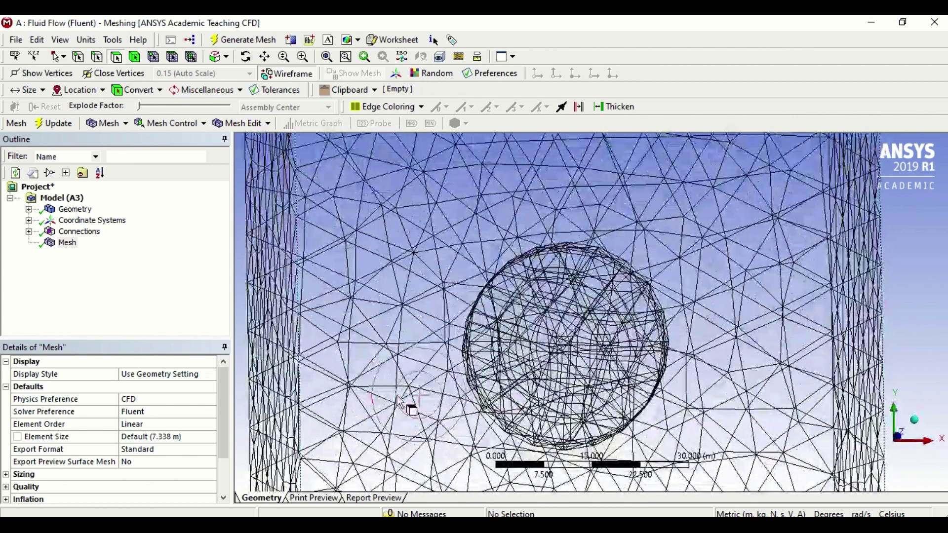
scroll(425, 300, up, 3)
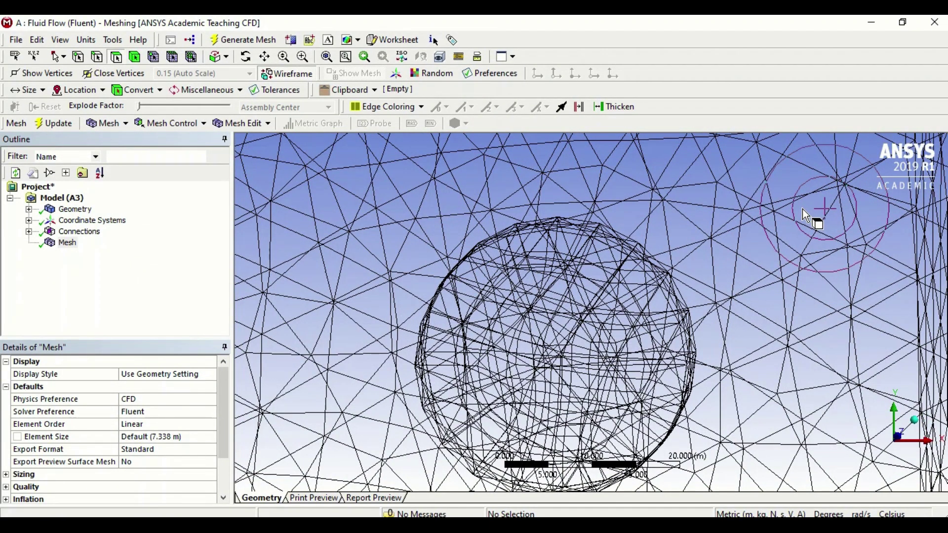
click(915, 420)
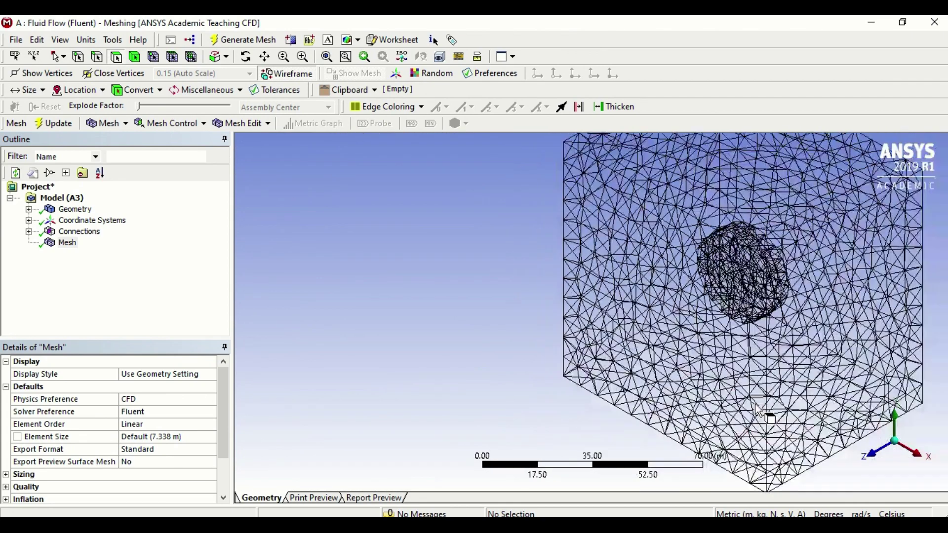
scroll(554, 345, up, 2)
scroll(554, 345, up, 4)
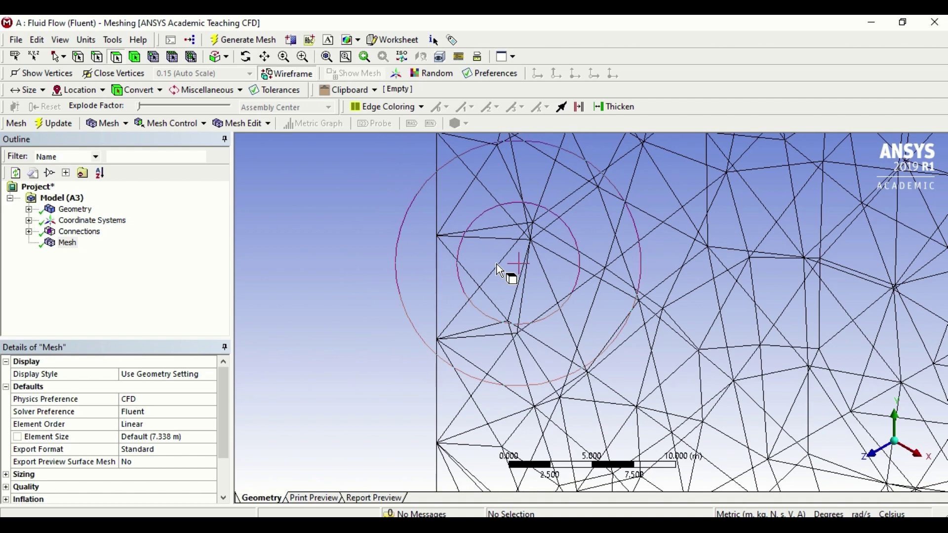
scroll(496, 265, down, 10)
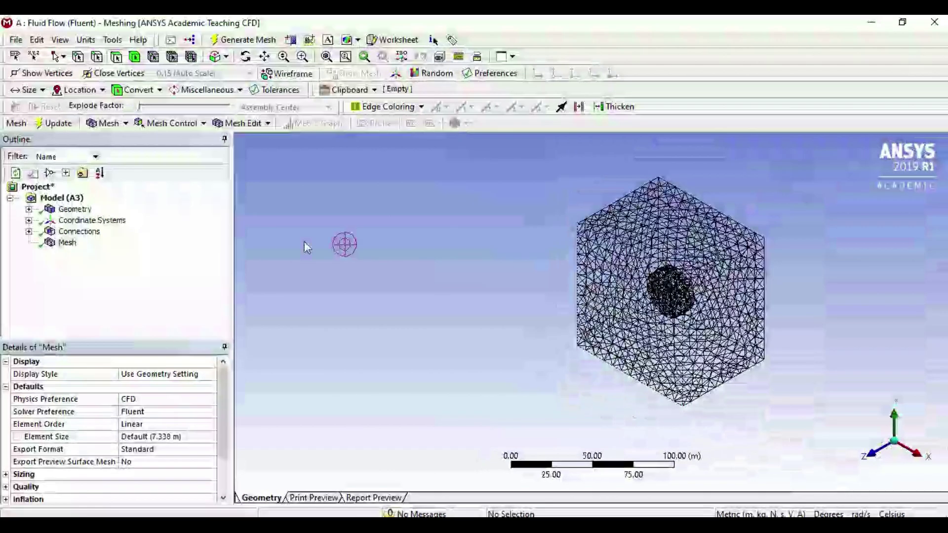
Inspect the mesh of the box and inner cylinder close up from the Z axis, the side and the rear.
right_click(64, 242)
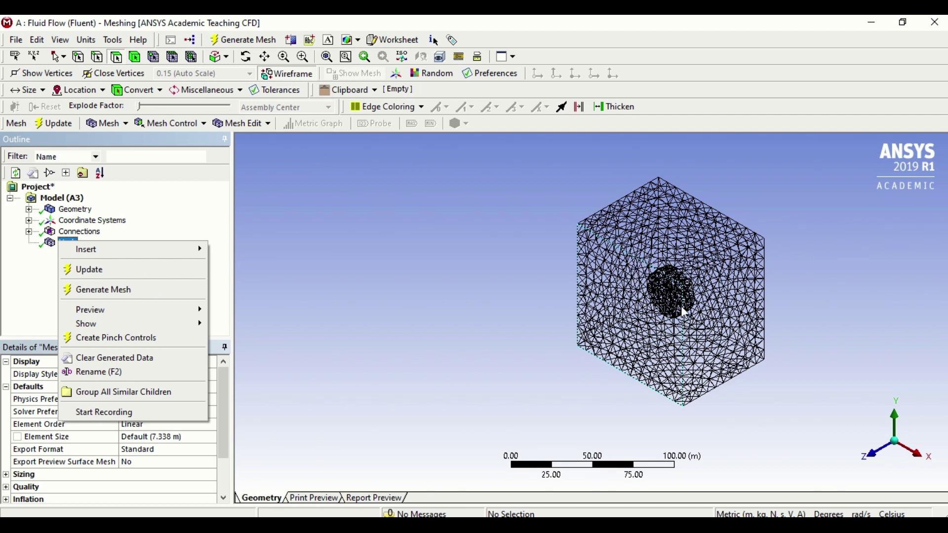
click(579, 370)
scroll(645, 346, up, 5)
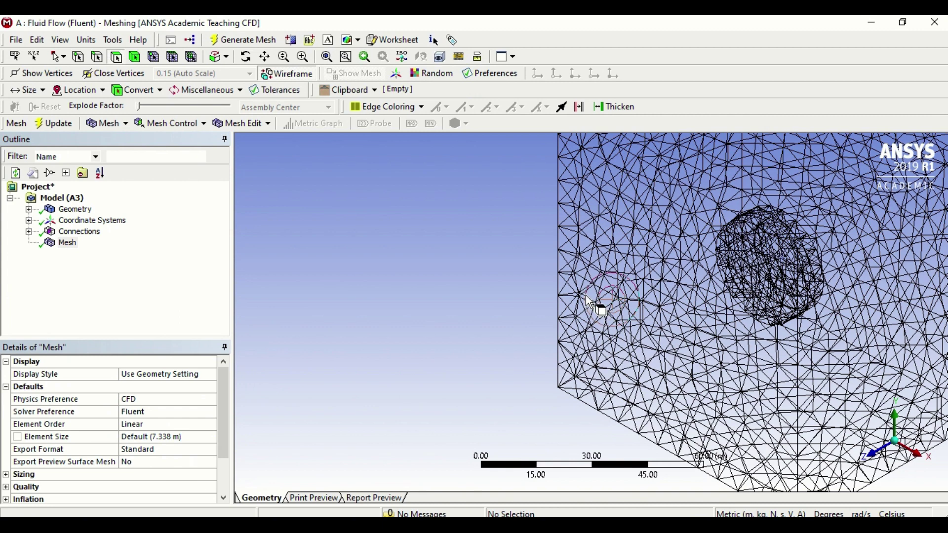
middle_drag(595, 308, 596, 309)
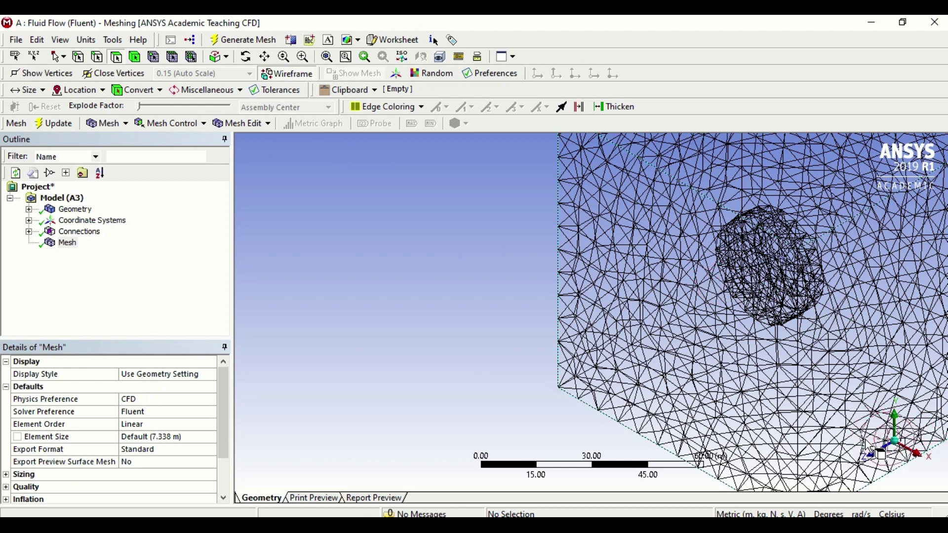
click(876, 453)
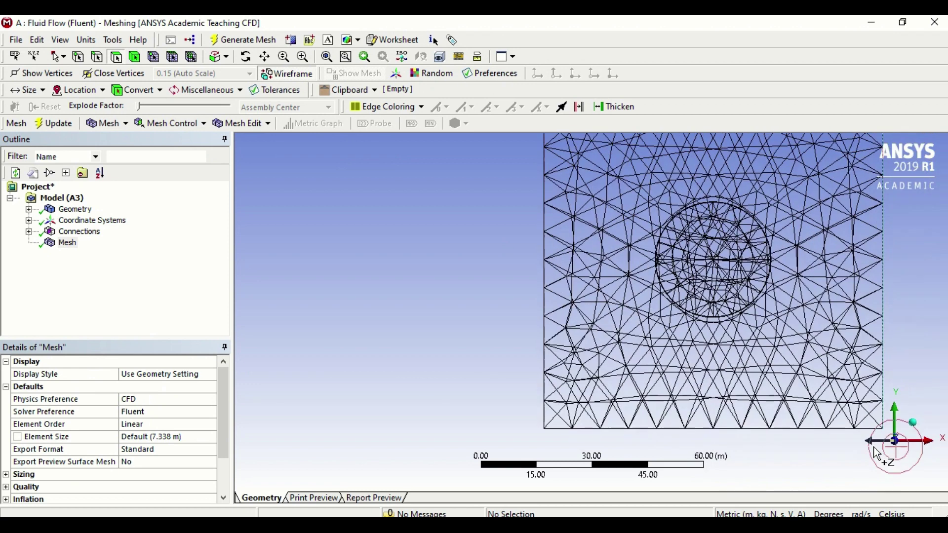
click(913, 423)
middle_drag(680, 339, 368, 274)
middle_drag(685, 295, 653, 301)
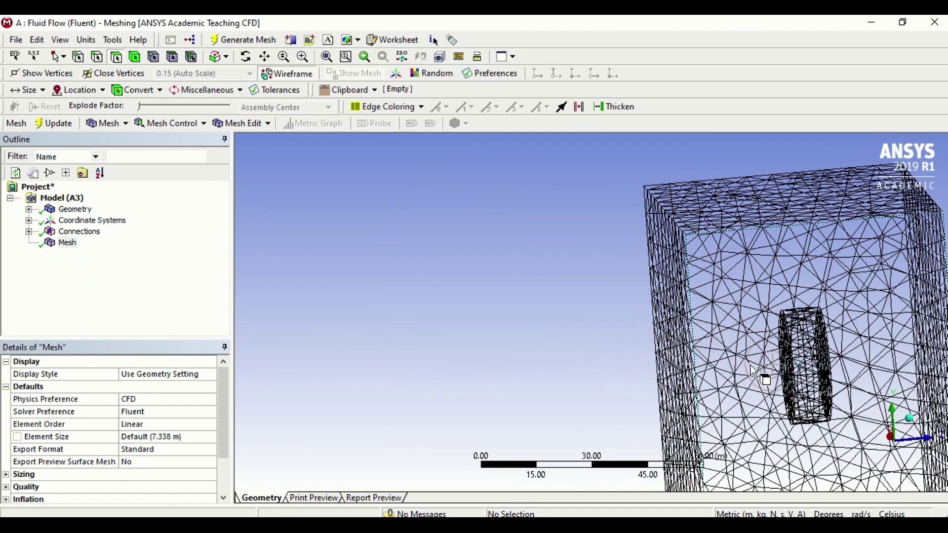
middle_drag(750, 366, 842, 395)
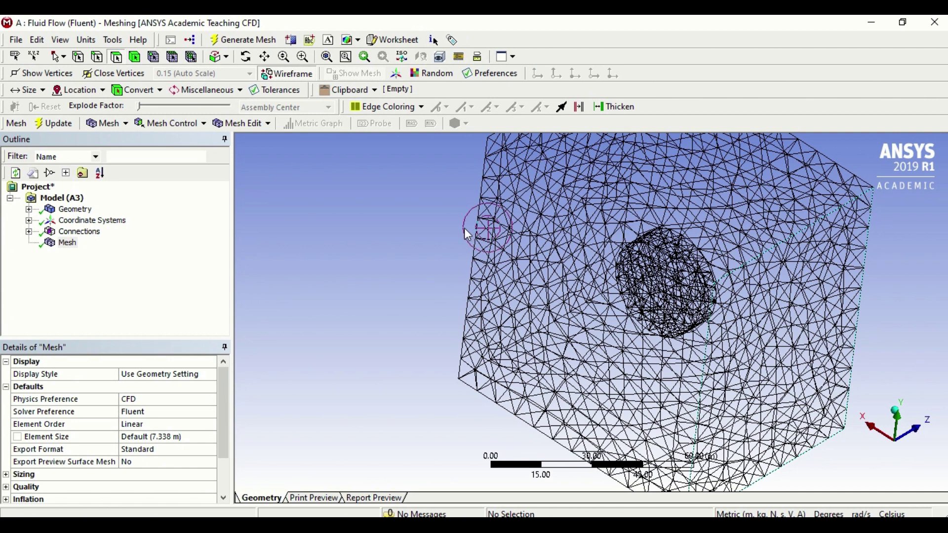
Rotate the meshed model freely, restore the isometric view, and pan the model to the middle of the view.
click(249, 60)
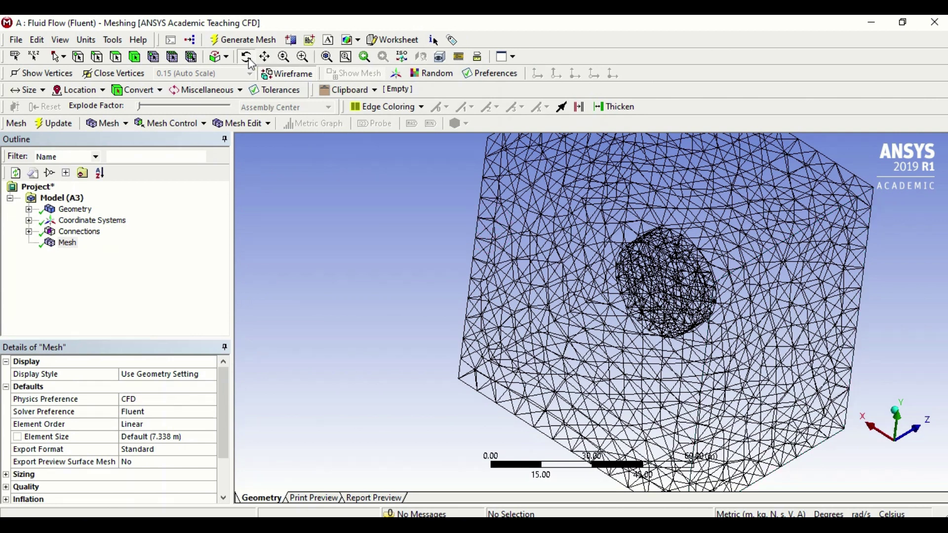
drag(573, 248, 679, 474)
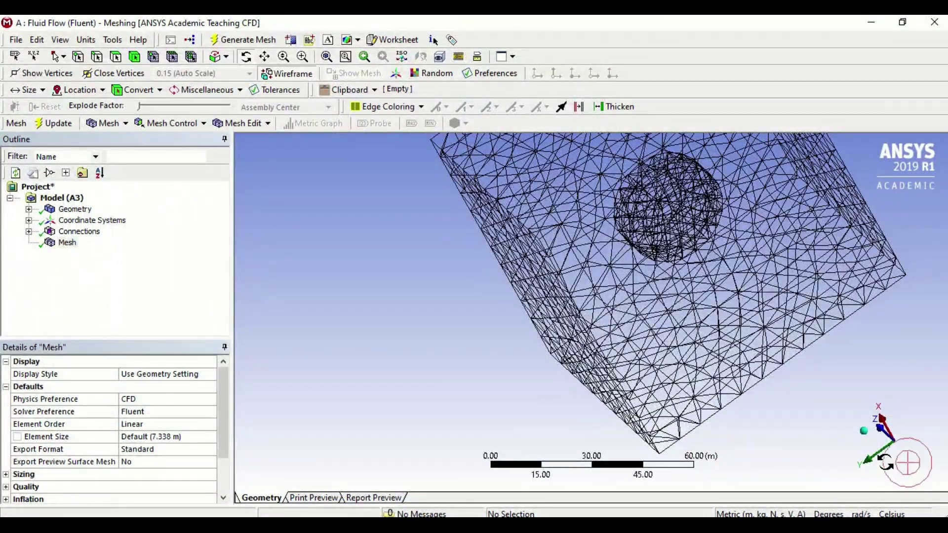
click(870, 439)
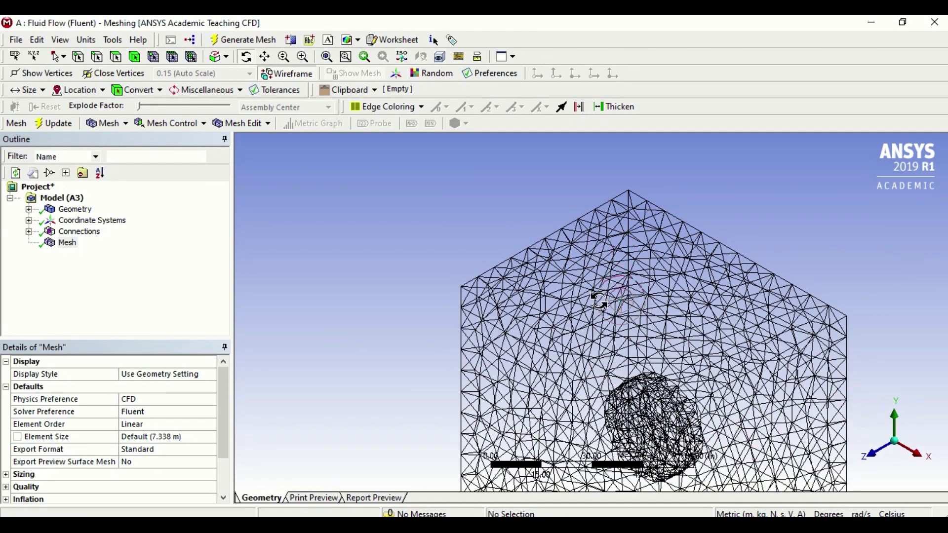
click(264, 61)
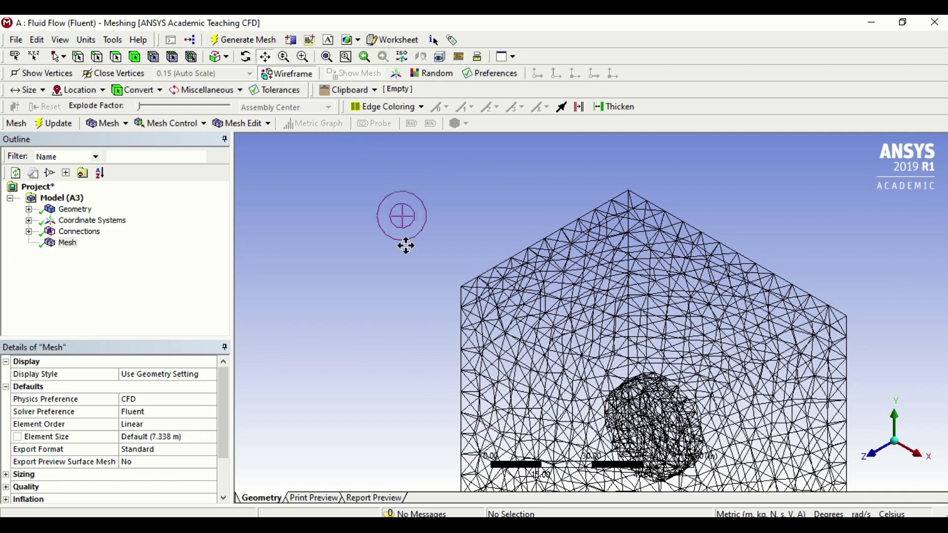
drag(552, 387, 474, 260)
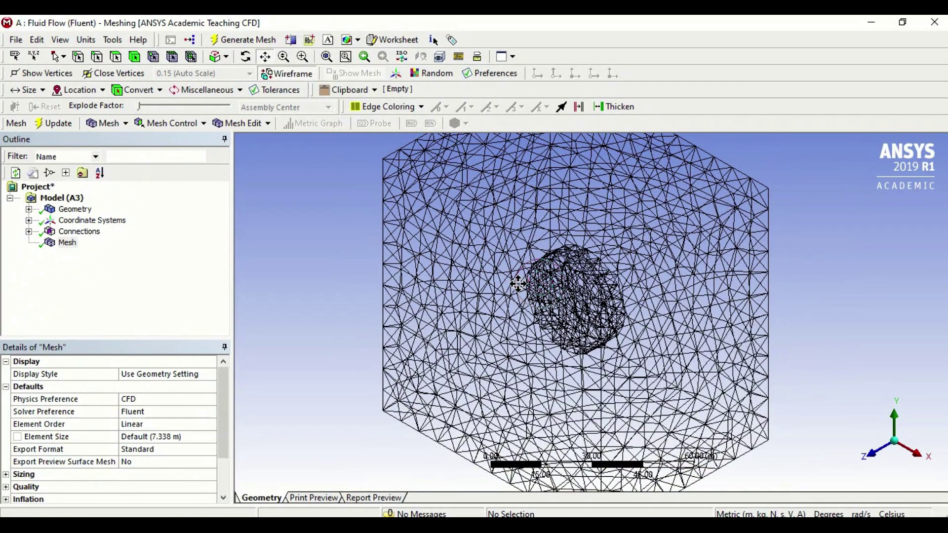
Zoom out and in on the mesh, ending with the Zoom tool and the whole box in view.
scroll(518, 284, down, 10)
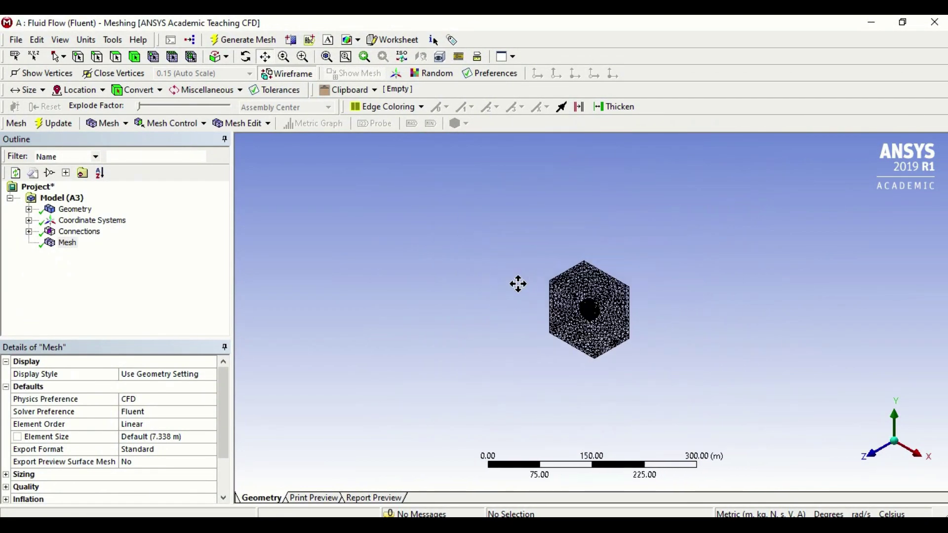
scroll(518, 284, down, 2)
scroll(518, 284, up, 13)
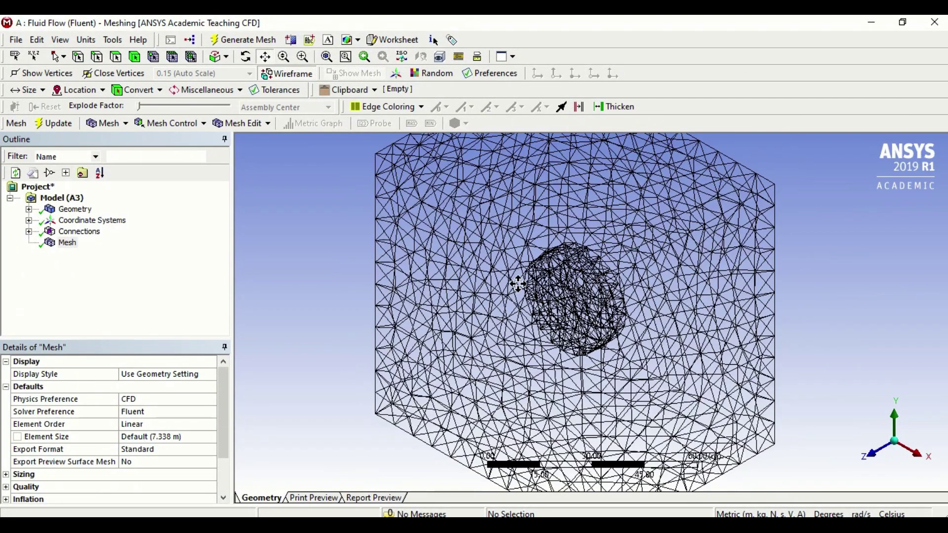
scroll(518, 284, down, 3)
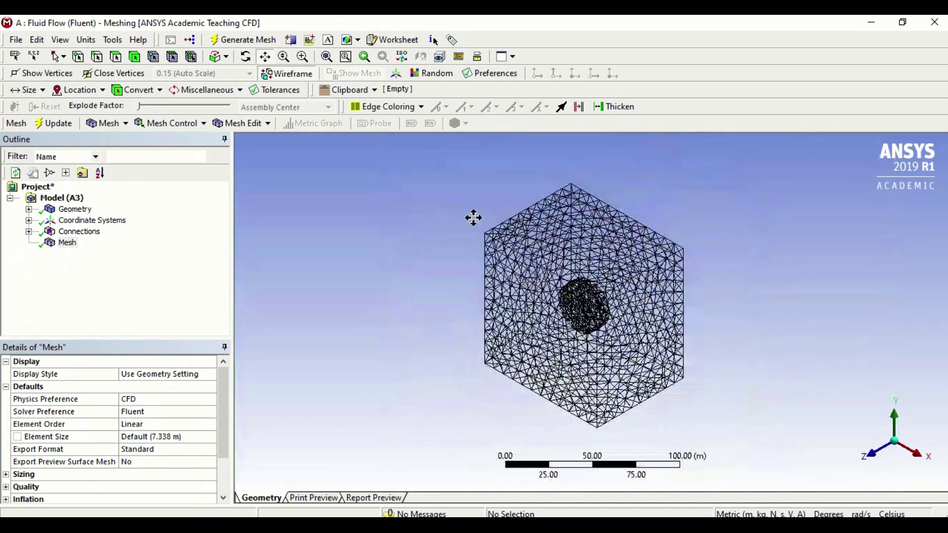
click(285, 57)
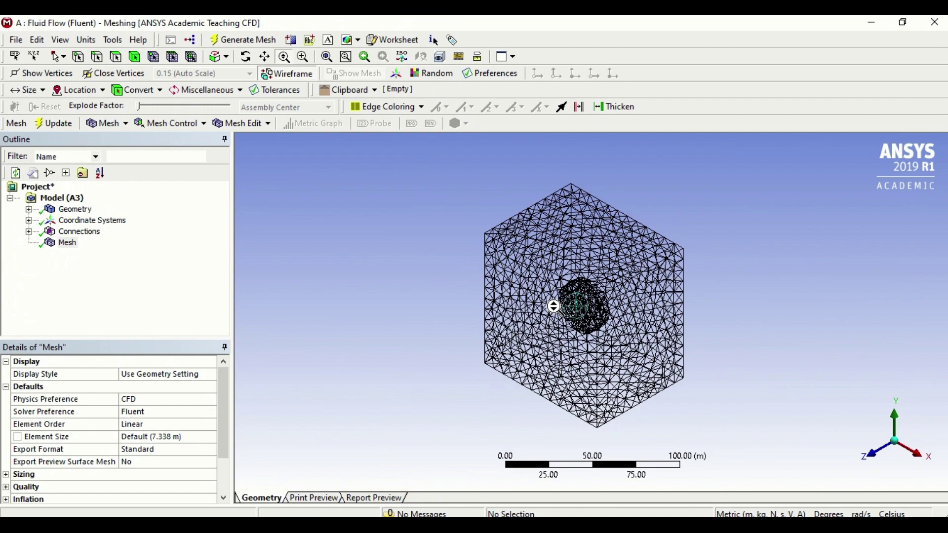
drag(576, 313, 599, 303)
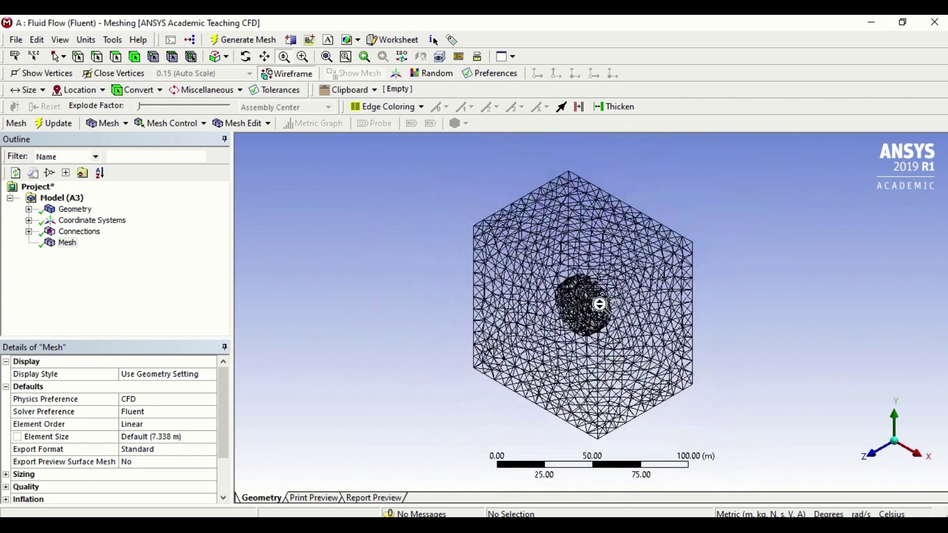
Magnify the inner cylinder's mesh with Box Zoom, and fit the whole box back in view.
click(303, 57)
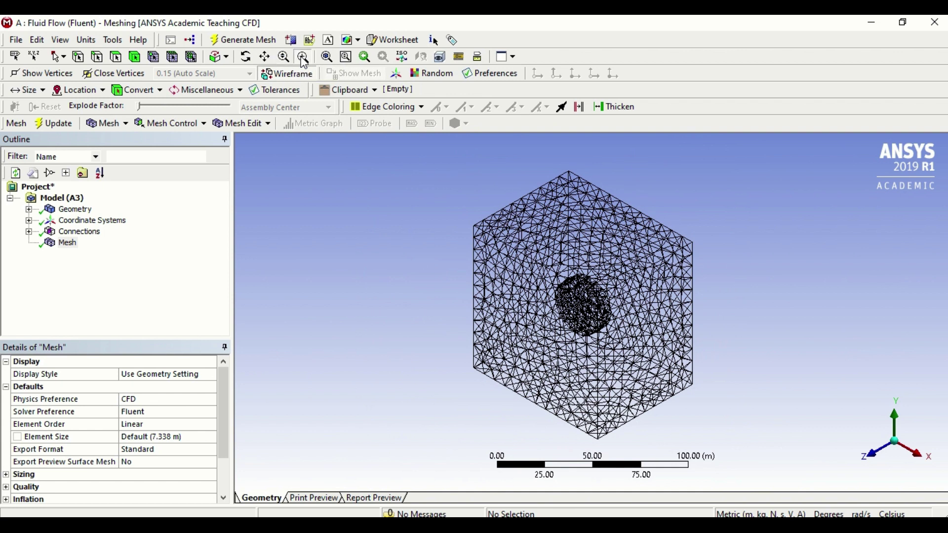
drag(545, 266, 622, 347)
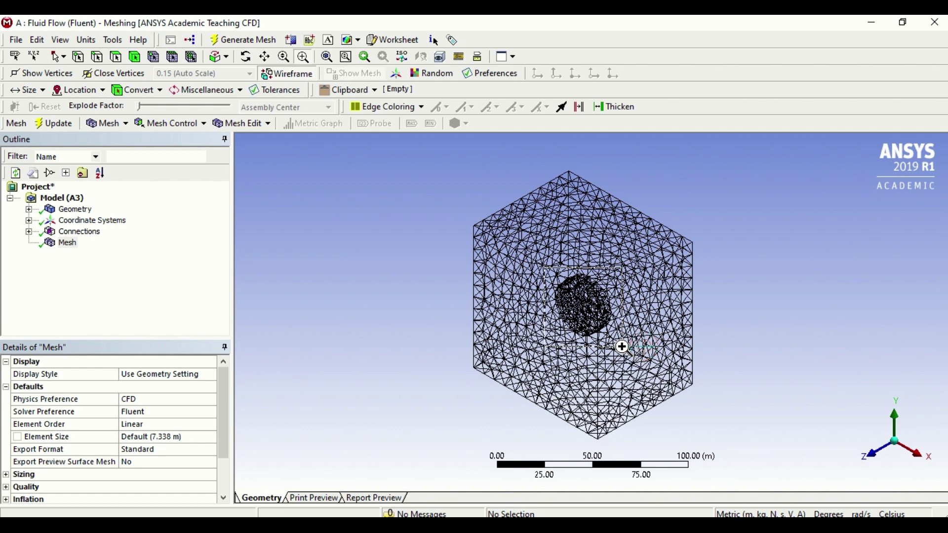
drag(622, 347, 622, 345)
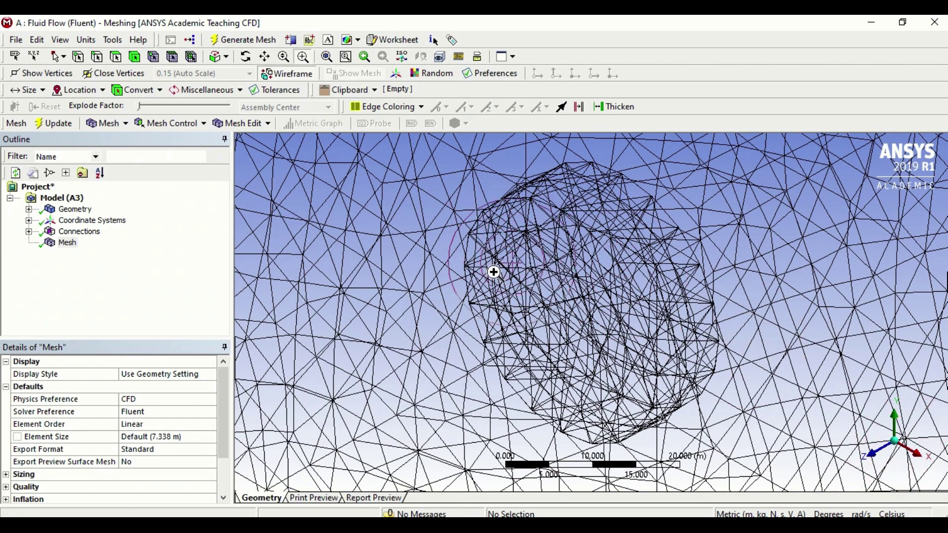
key(F7)
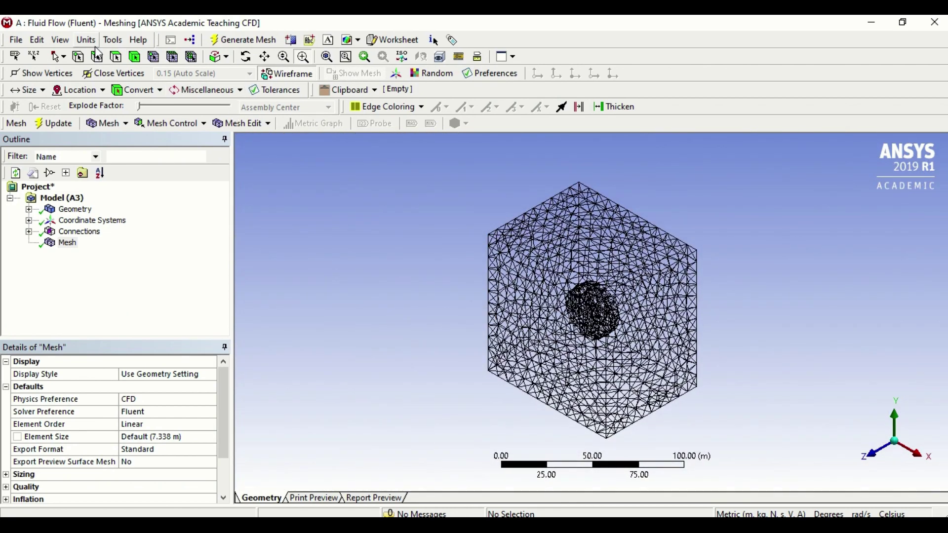
Compare the Shaded Exterior and Edges and Shaded Exterior displays of the mesh, ending in Wireframe.
click(70, 43)
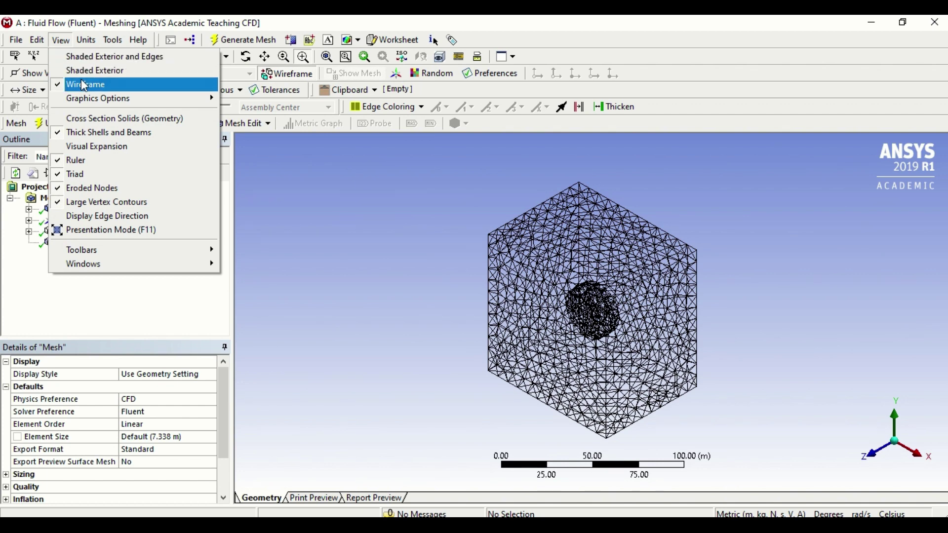
click(79, 58)
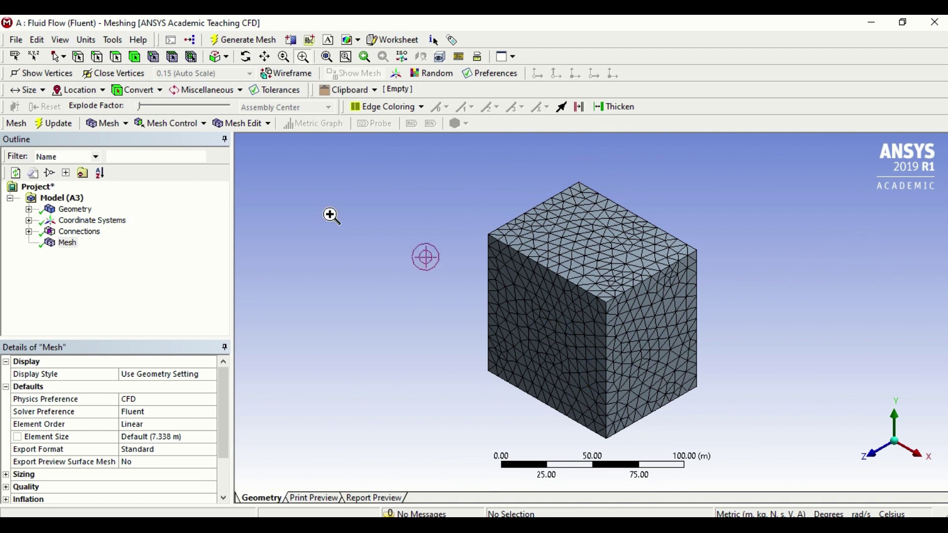
click(61, 40)
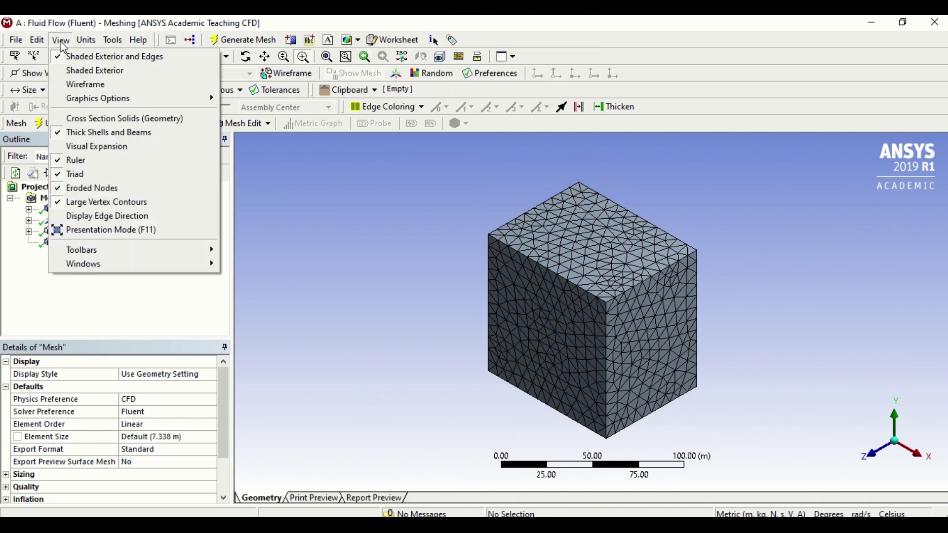
click(79, 70)
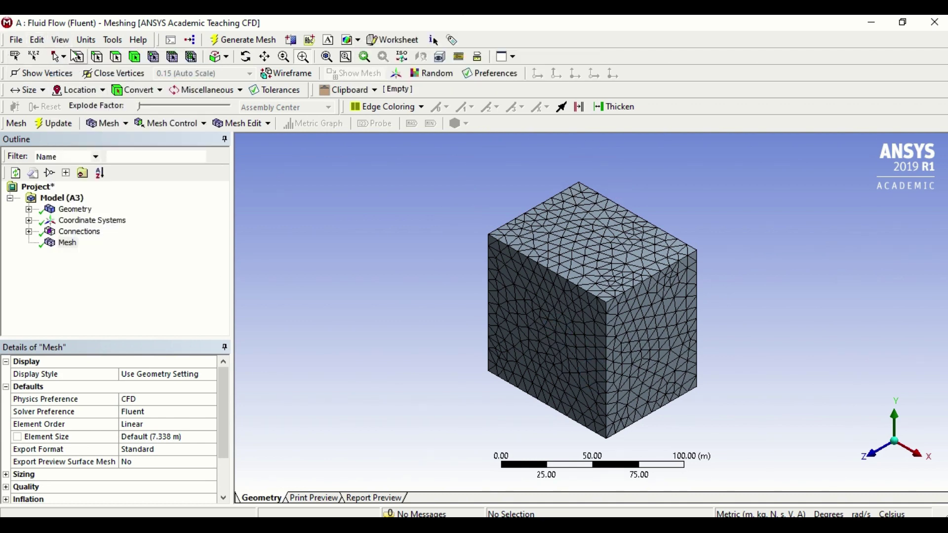
click(60, 39)
click(88, 85)
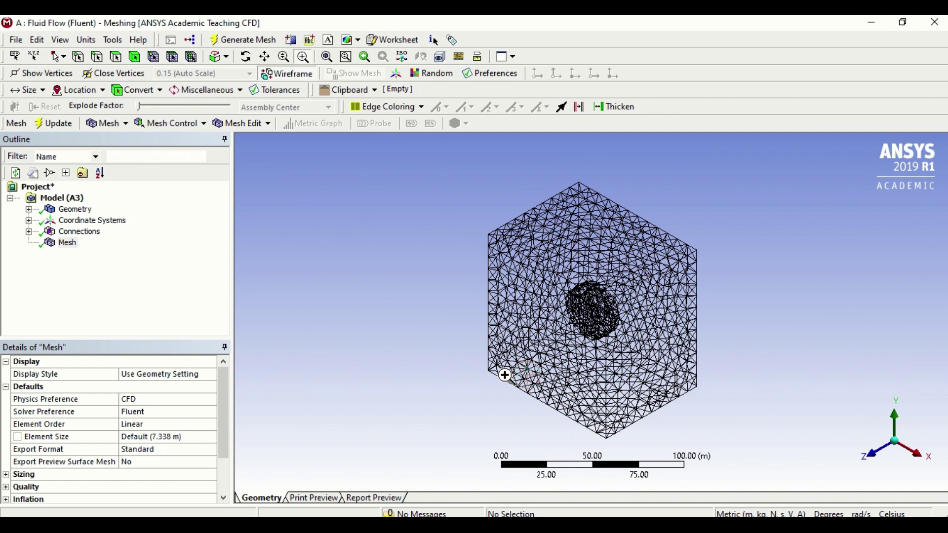
Show the Mesh object's details and examine the wireframe mesh around the inner cylinder, ending with the whole box in view.
click(62, 249)
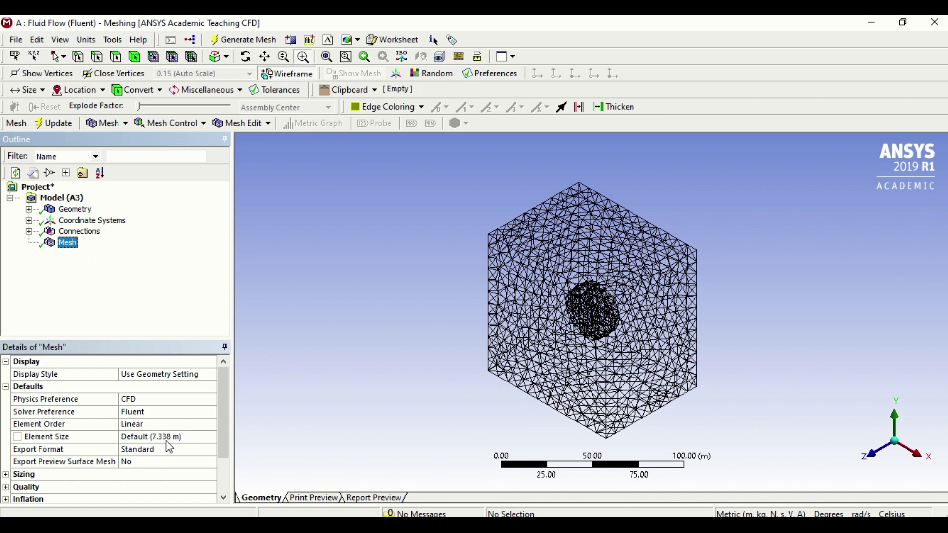
drag(302, 443, 326, 447)
scroll(489, 381, up, 5)
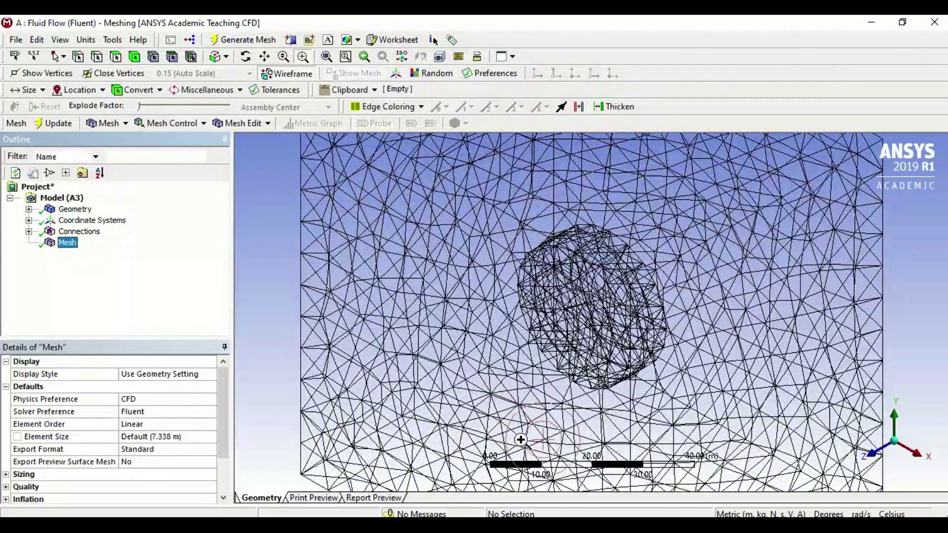
scroll(316, 420, up, 2)
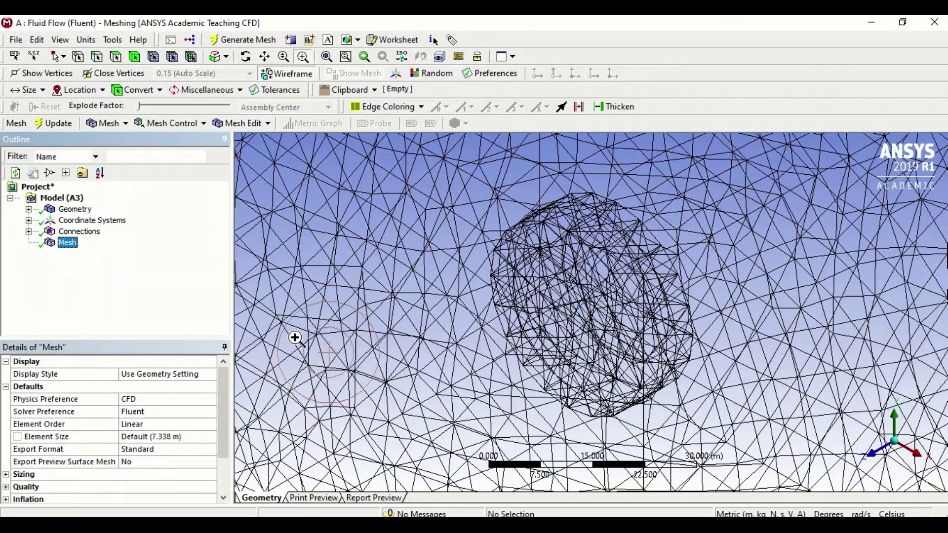
scroll(431, 365, down, 3)
scroll(431, 365, down, 2)
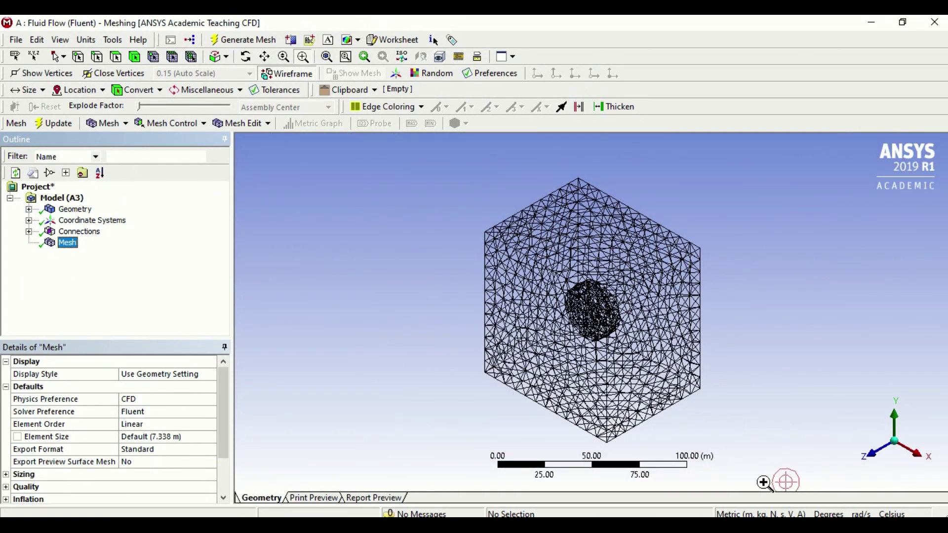
Review the Defaults and Sizing settings of the mesh, leaving both groups collapsed.
drag(219, 408, 218, 446)
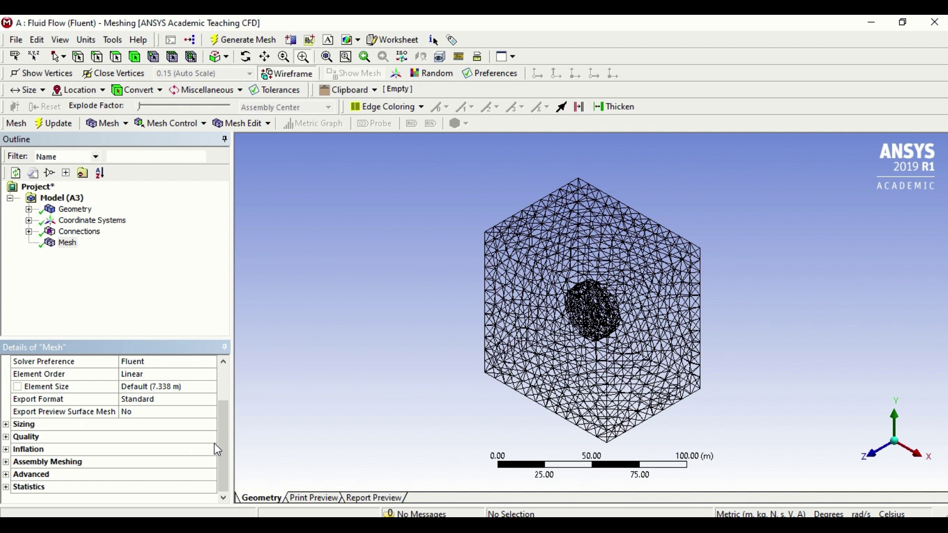
drag(220, 445, 227, 418)
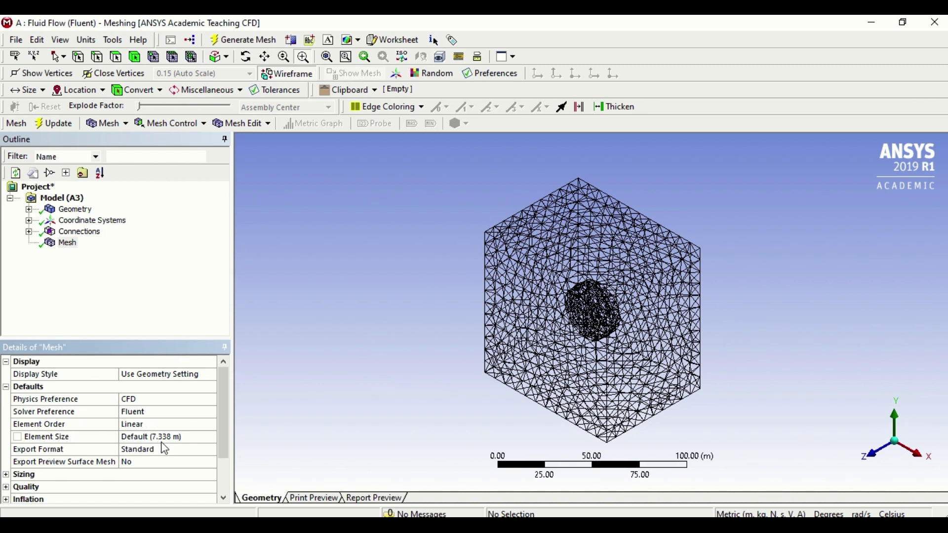
click(6, 387)
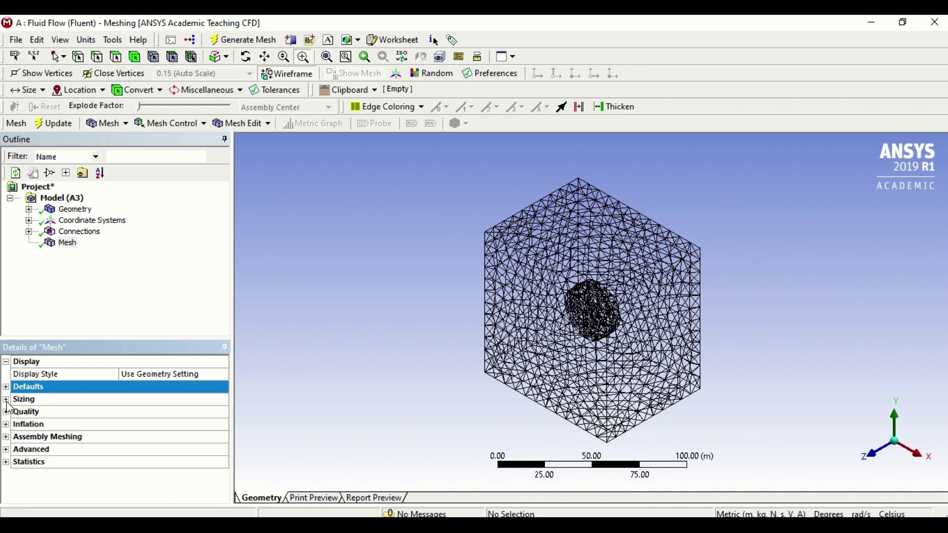
click(6, 401)
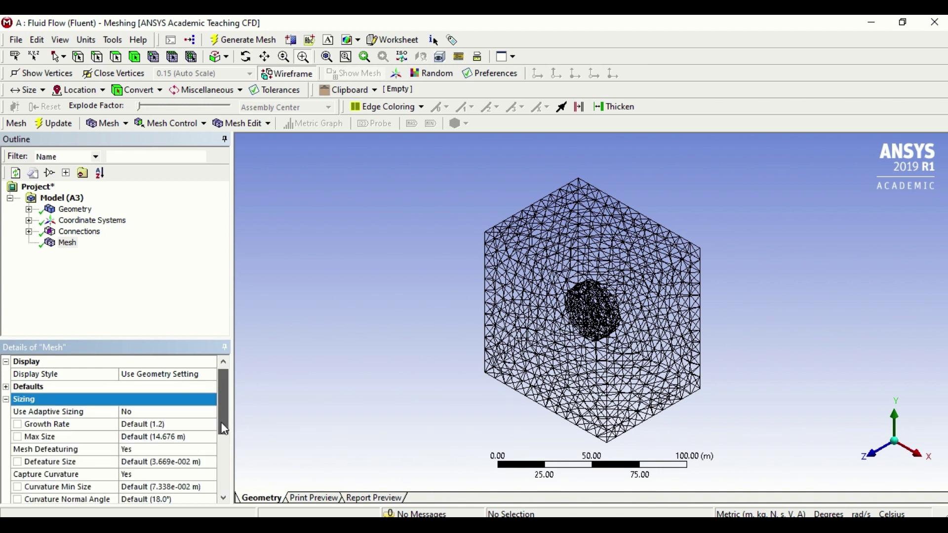
scroll(223, 428, down, 1)
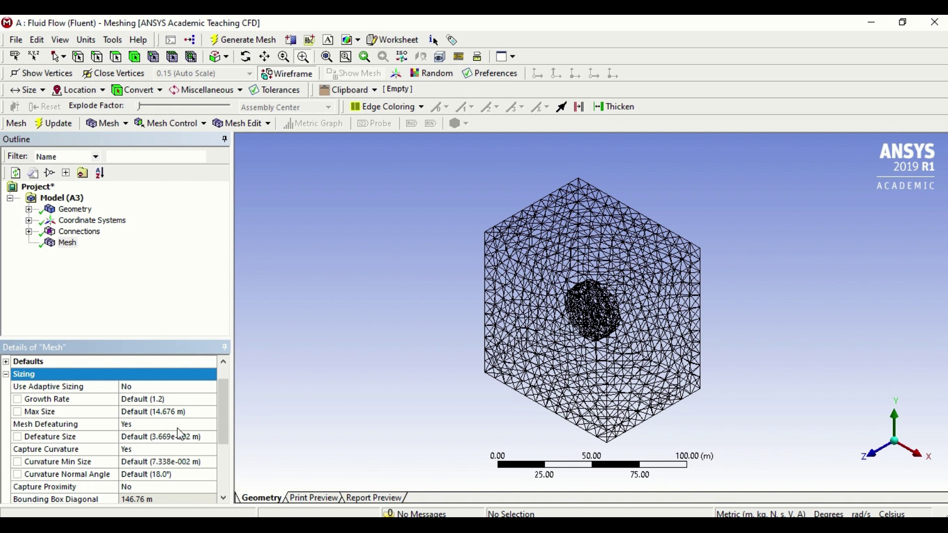
drag(218, 413, 225, 439)
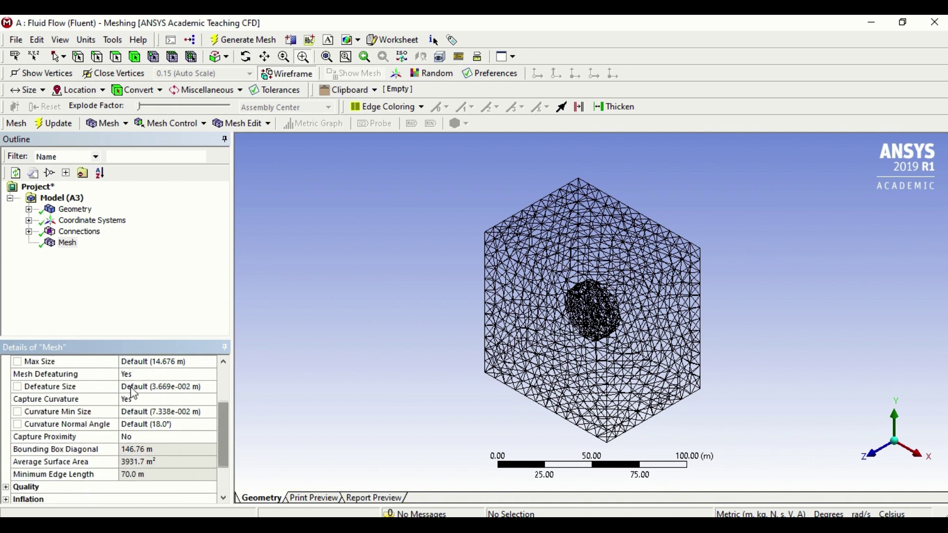
drag(228, 428, 227, 391)
click(6, 389)
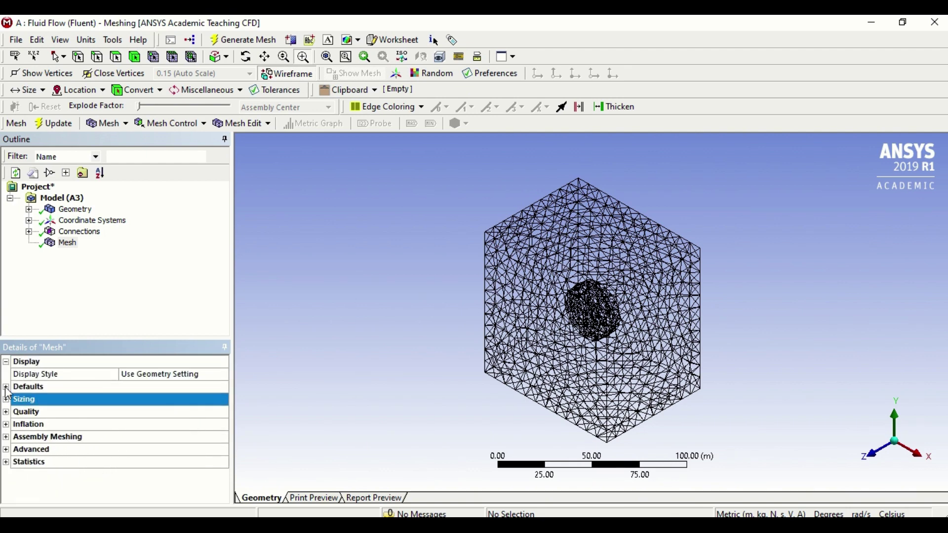
Review the Check Mesh Quality options under the mesh's Quality settings and mark Target Skewness as a parameter.
click(6, 413)
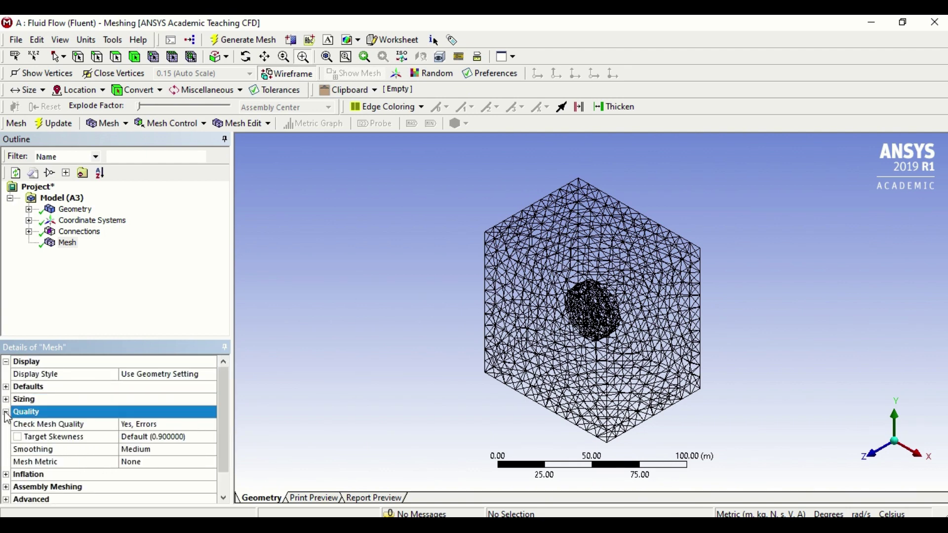
click(148, 425)
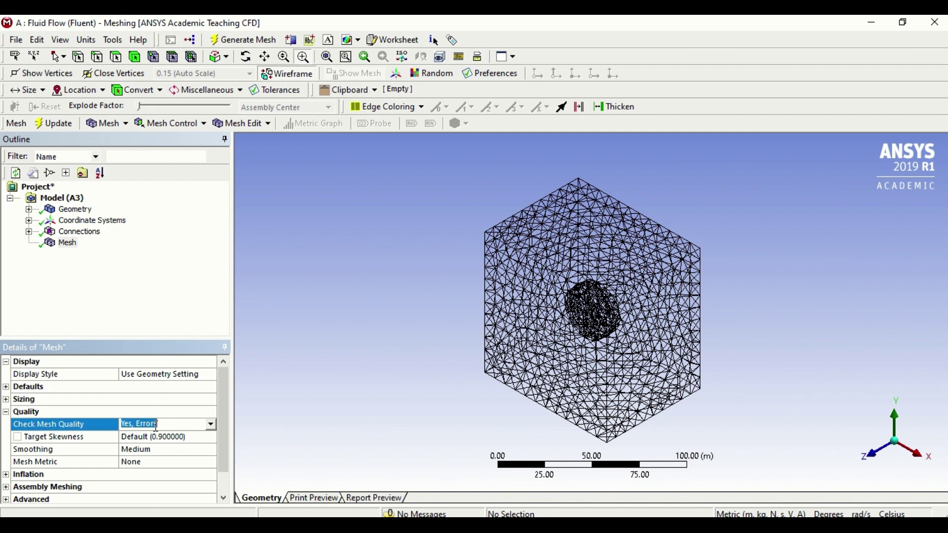
click(211, 424)
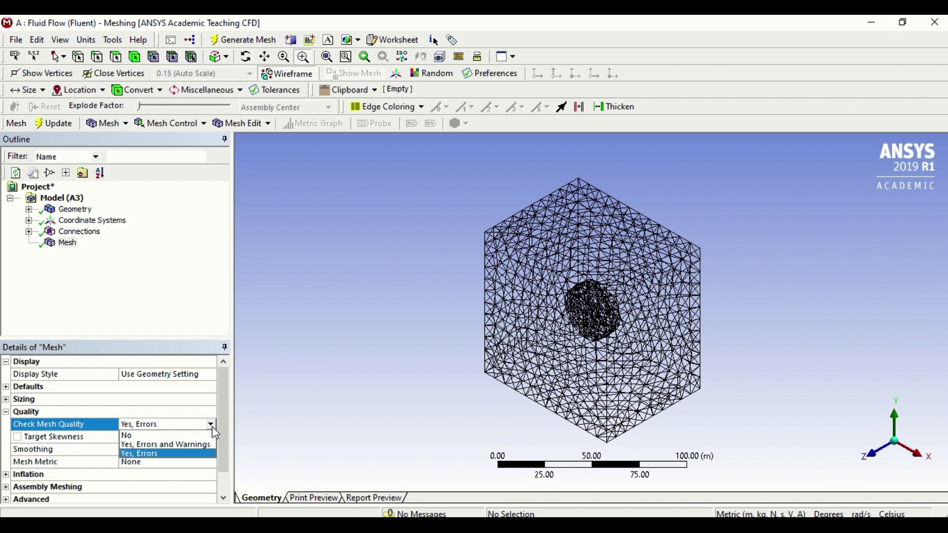
click(223, 397)
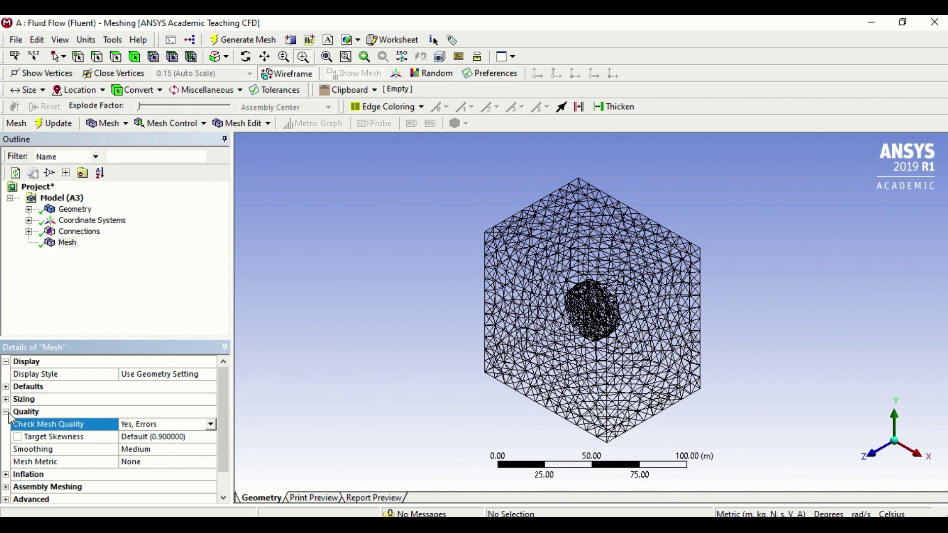
click(18, 437)
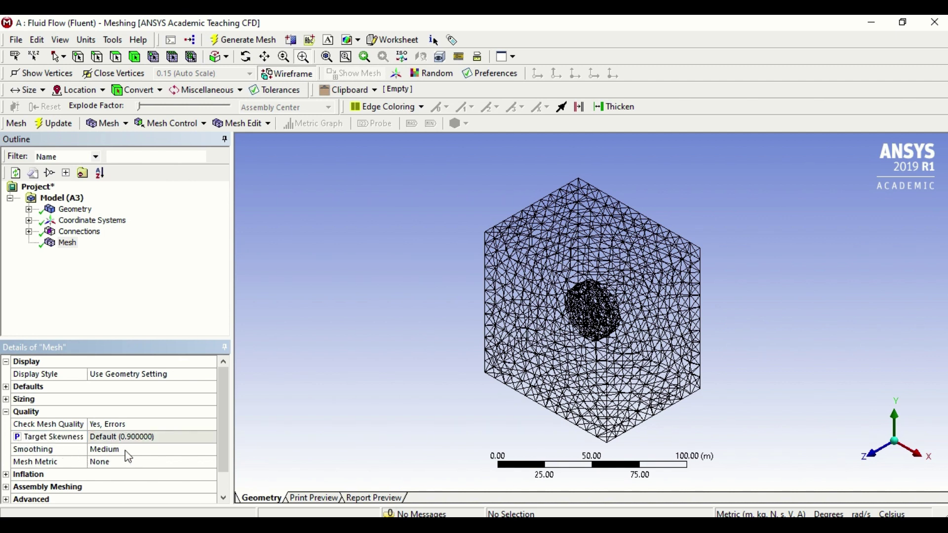
click(5, 413)
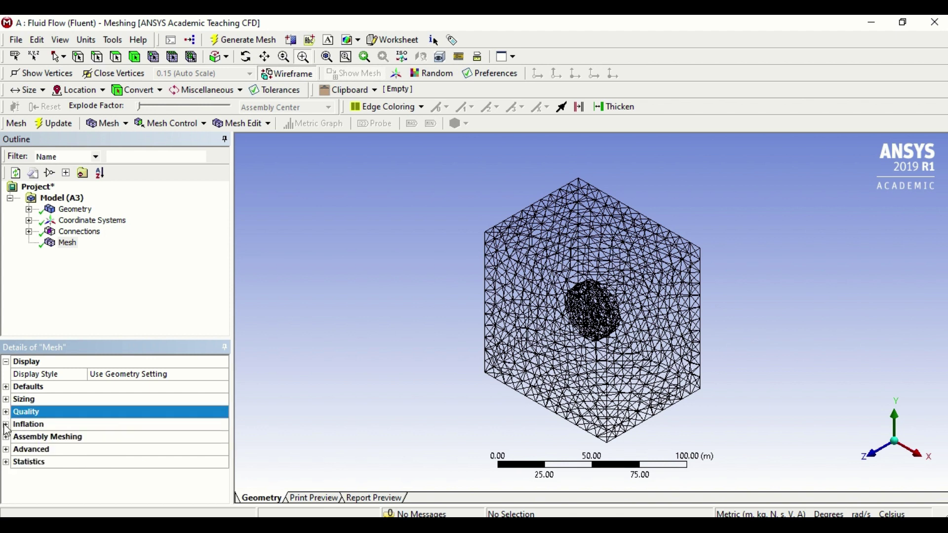
Look through the Inflation, Assembly Meshing and Advanced settings of the mesh, collapsing each group after viewing it.
click(6, 425)
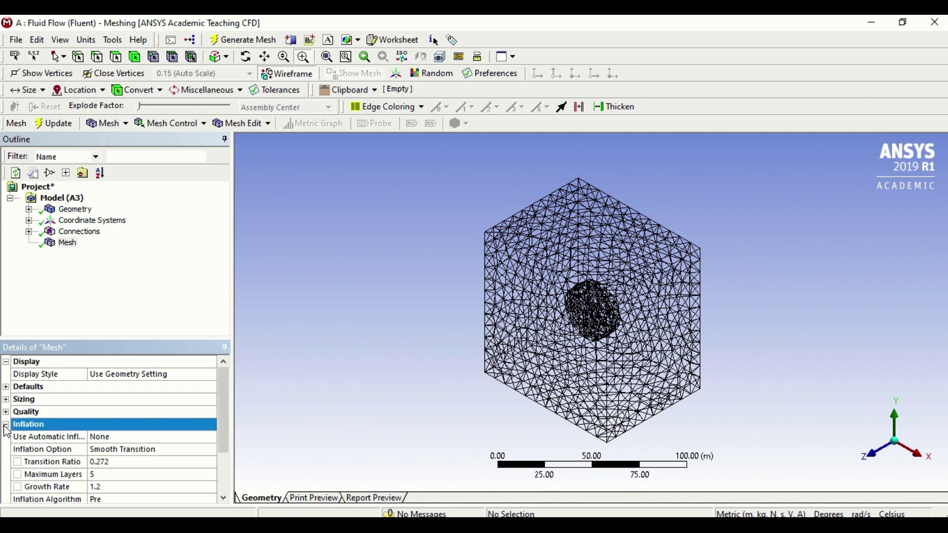
click(5, 425)
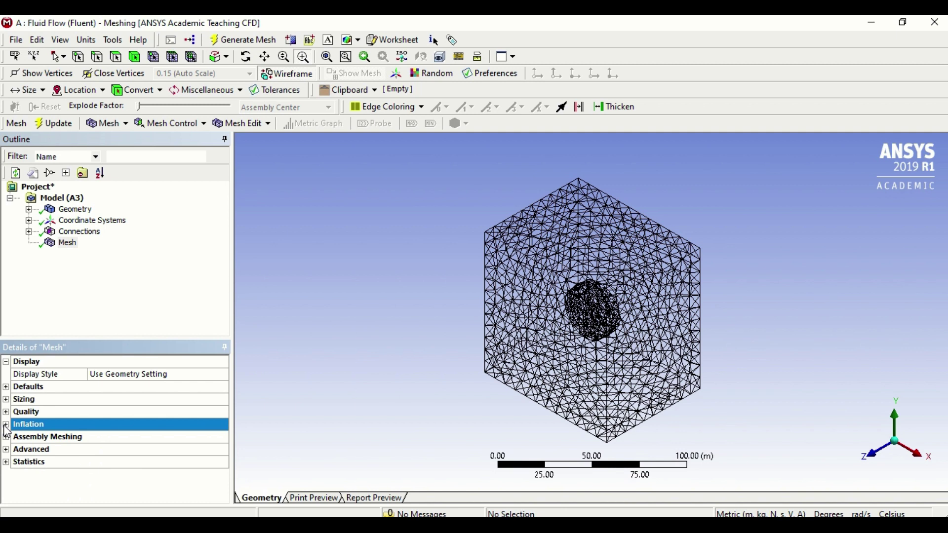
click(5, 438)
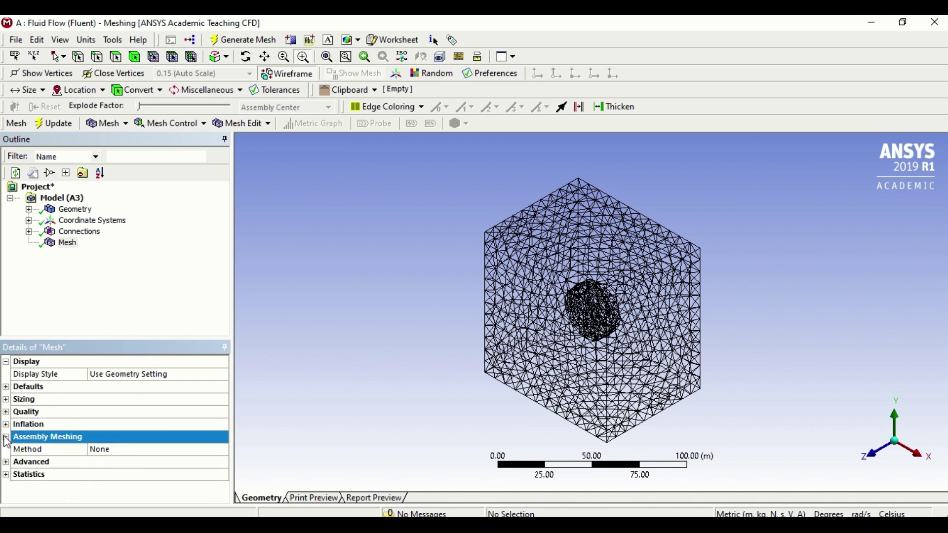
click(5, 437)
click(5, 450)
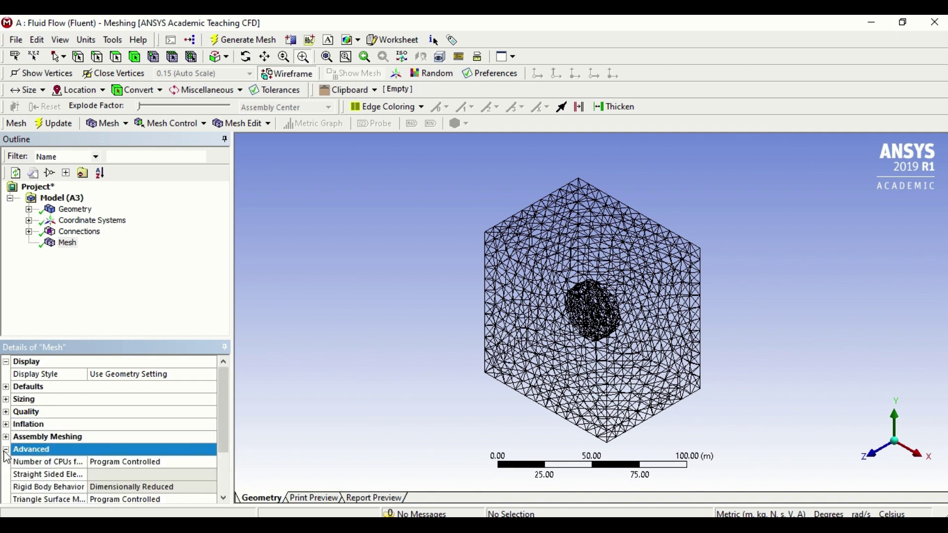
click(6, 449)
Show the mesh statistics and switch the parameter mark for Nodes on and off again.
click(5, 463)
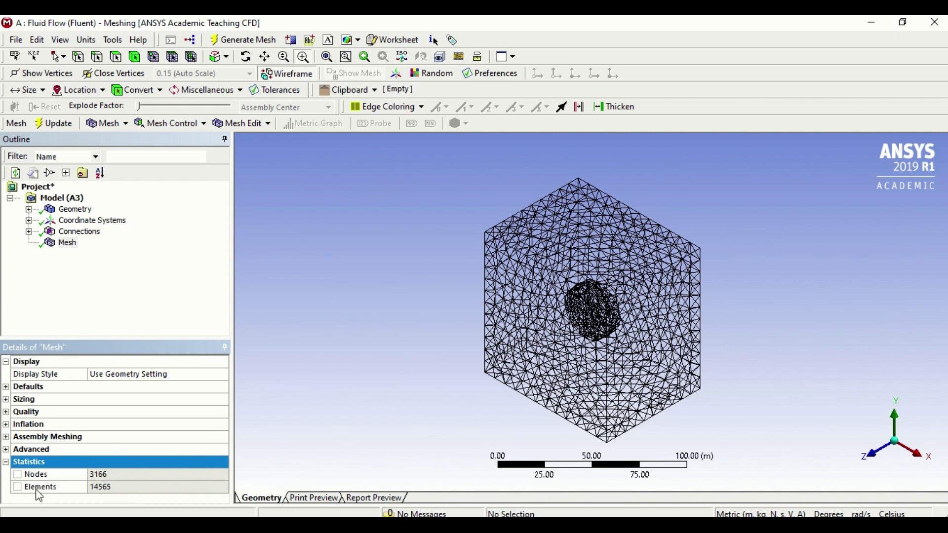
click(17, 475)
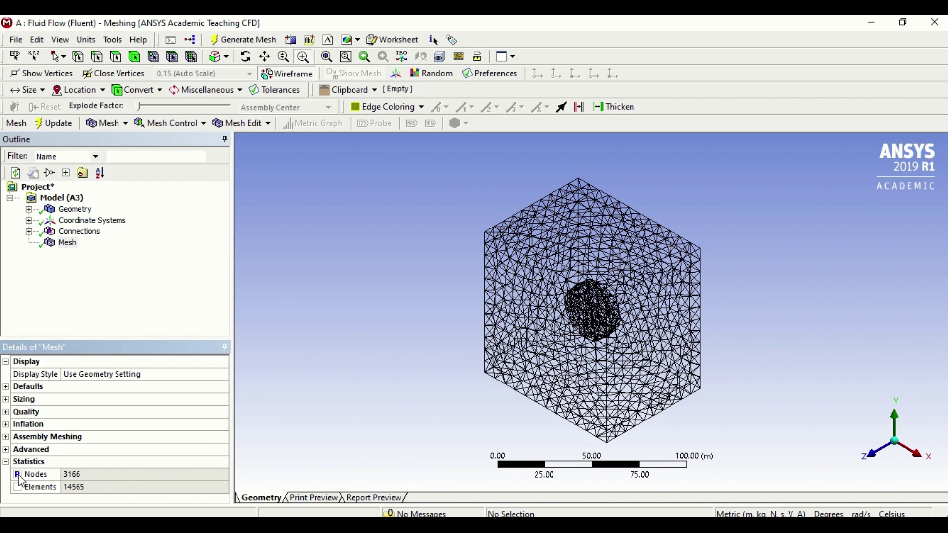
click(17, 475)
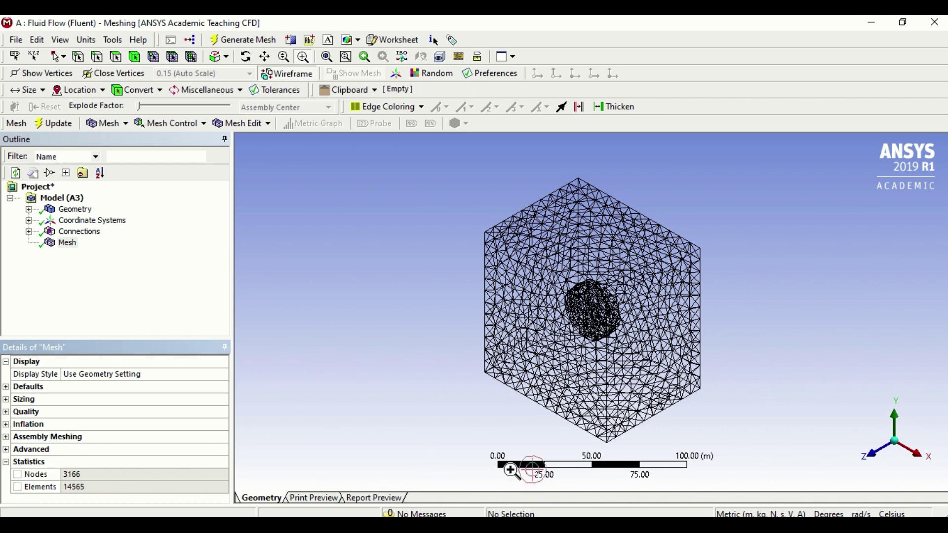
Inspect the wireframe mesh close up in the +Z view, and return to a centred isometric view of the whole model.
click(880, 462)
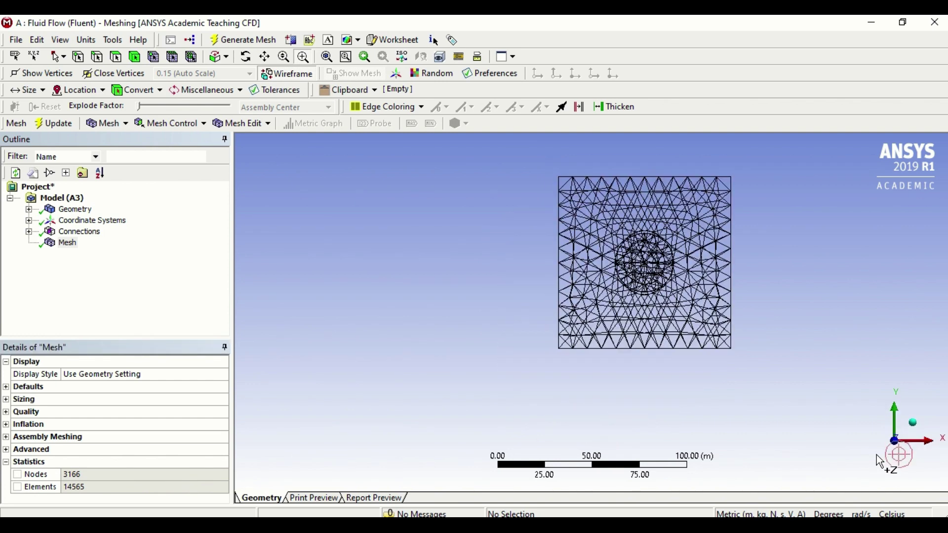
scroll(664, 361, up, 5)
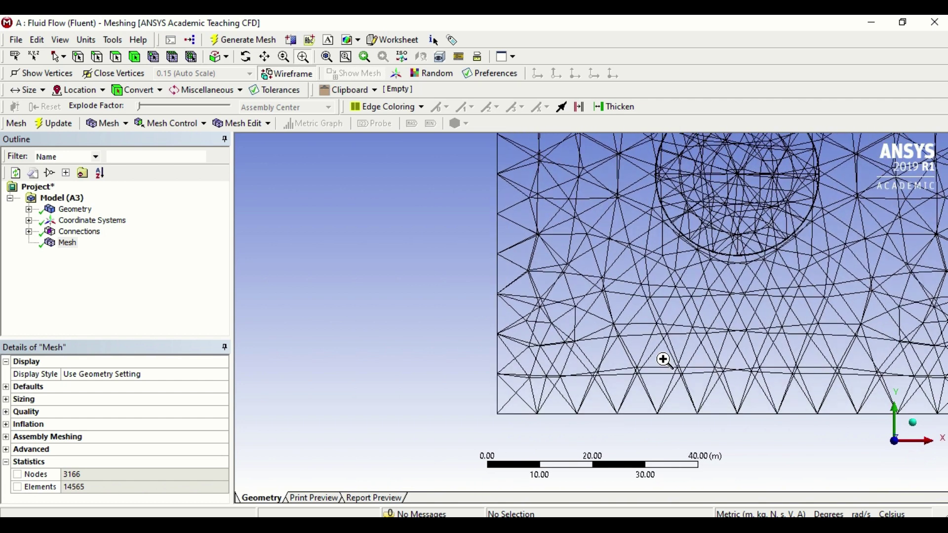
drag(664, 361, 492, 405)
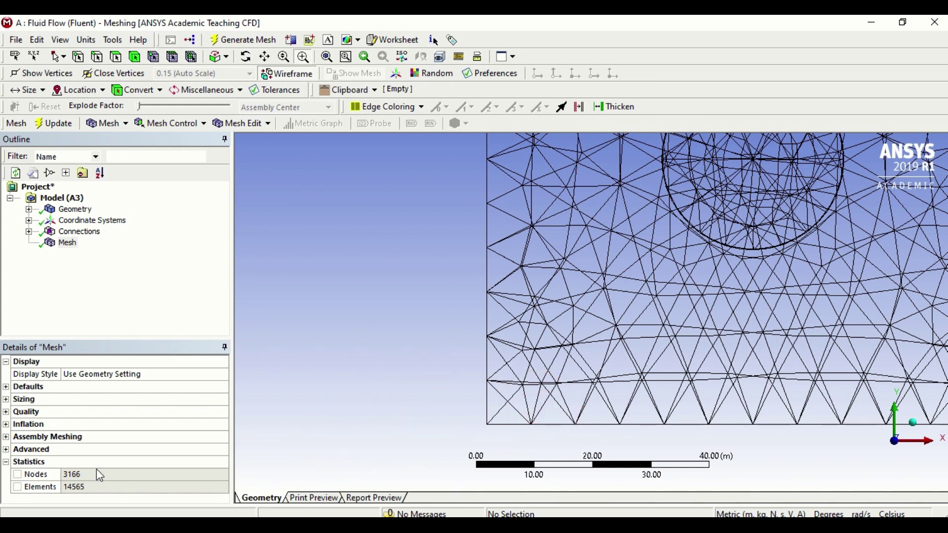
click(913, 423)
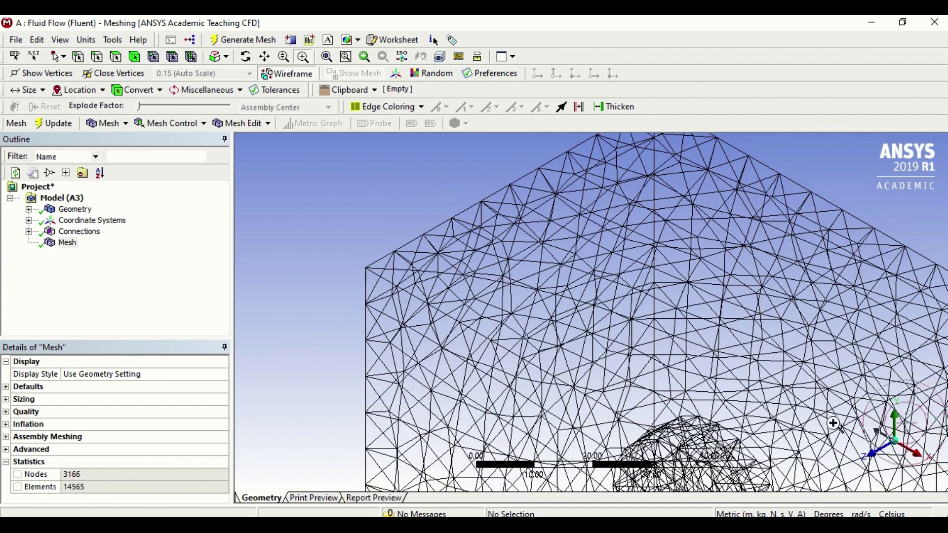
scroll(522, 334, down, 3)
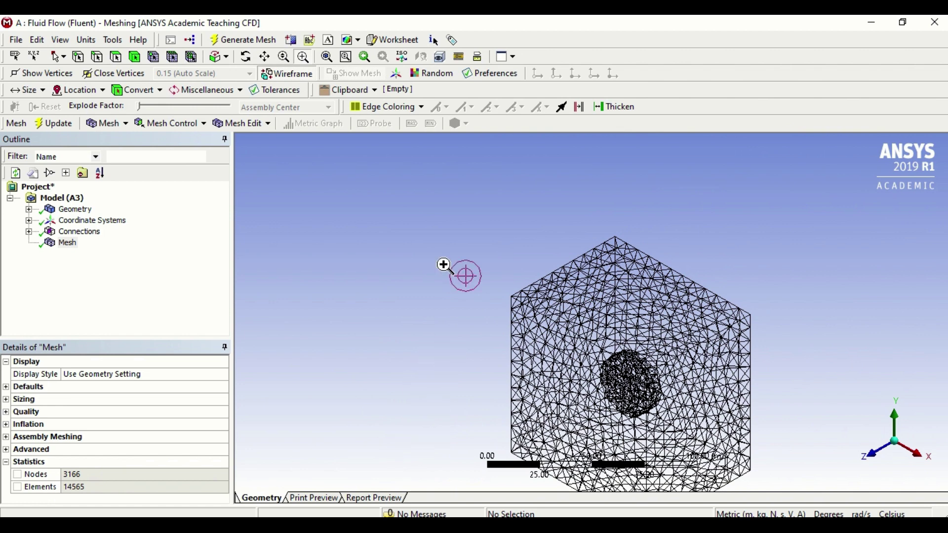
click(265, 56)
drag(681, 372, 638, 303)
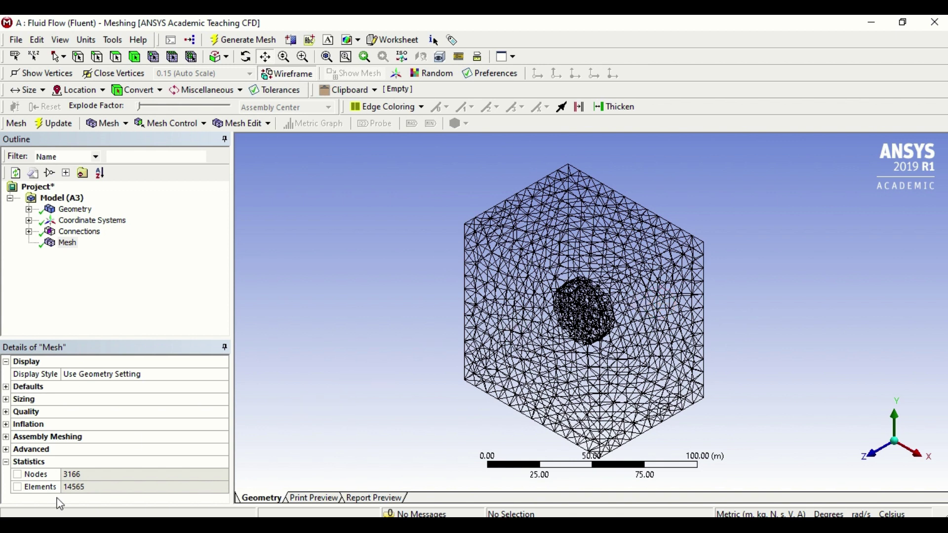
Collapse the mesh statistics and look over the Sizing and Defaults settings again, leaving both groups collapsed.
click(6, 463)
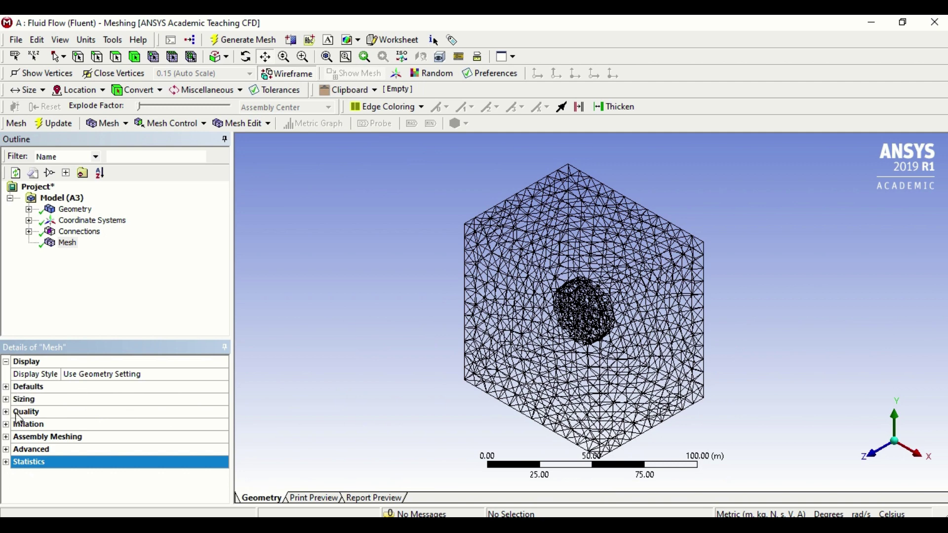
click(6, 400)
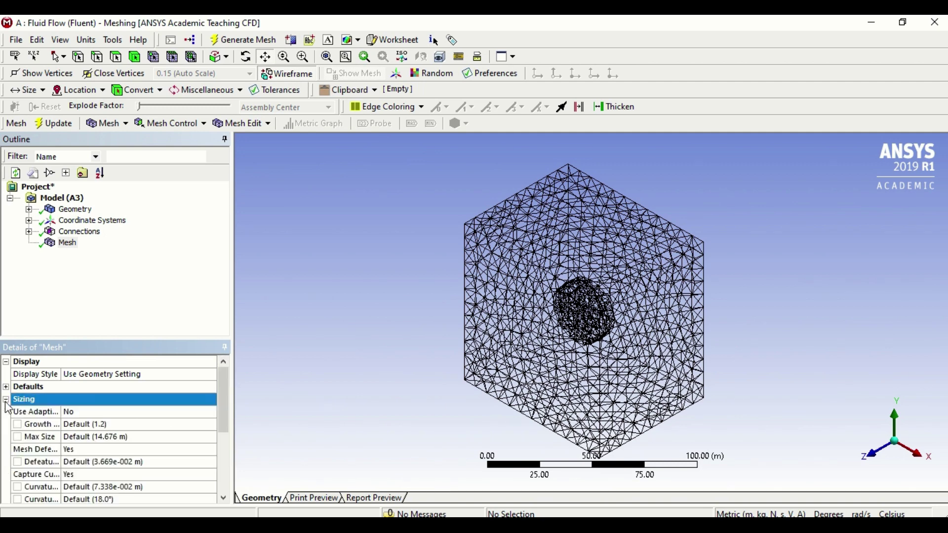
click(6, 400)
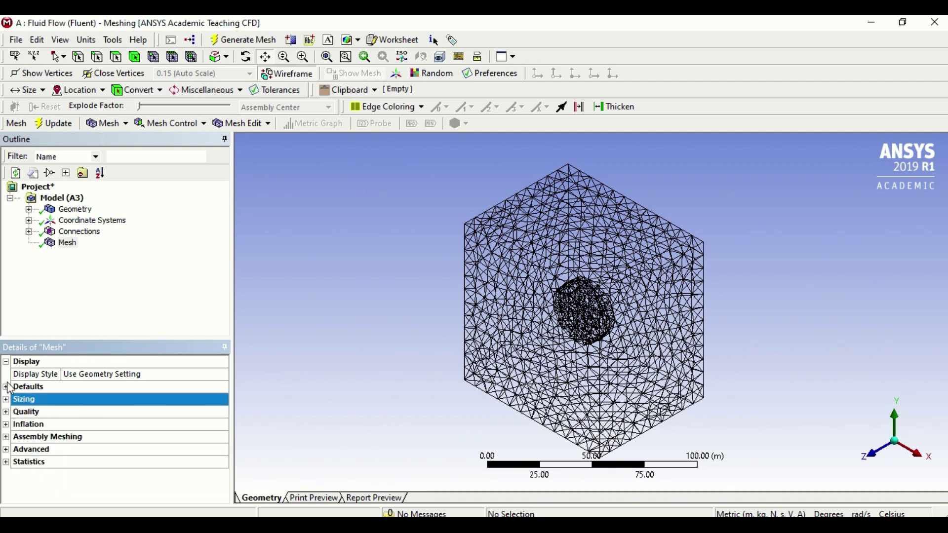
click(6, 387)
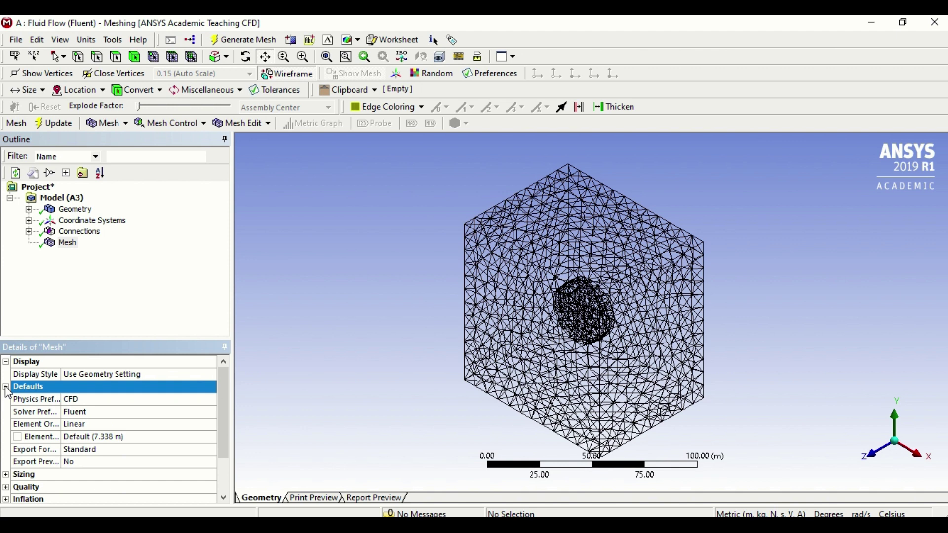
click(6, 387)
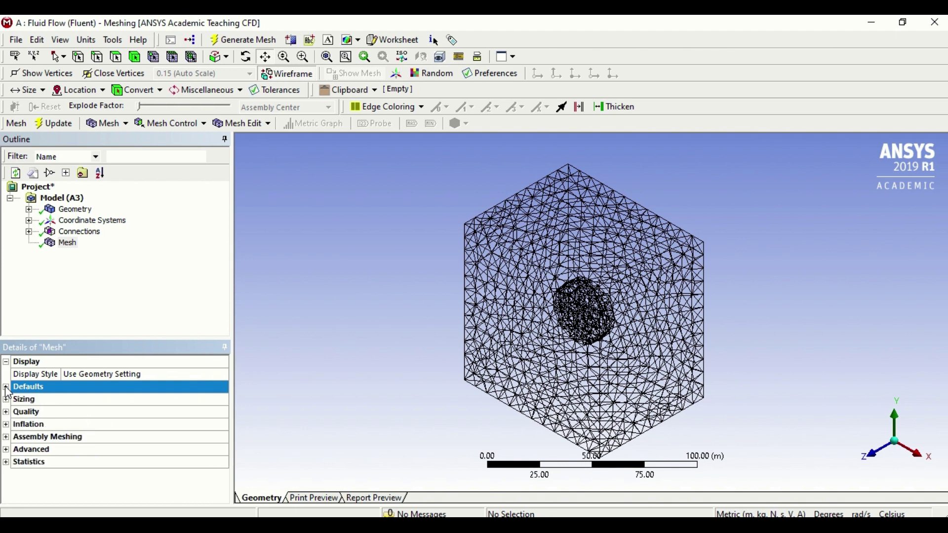
Recheck the mesh's Quality and Sizing settings, collapsing each group after viewing it.
click(6, 412)
click(6, 412)
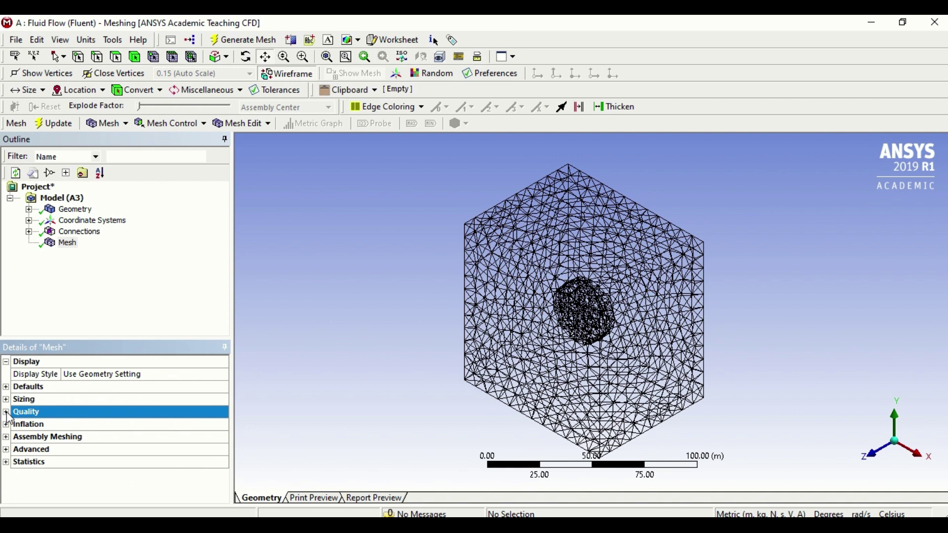
click(6, 412)
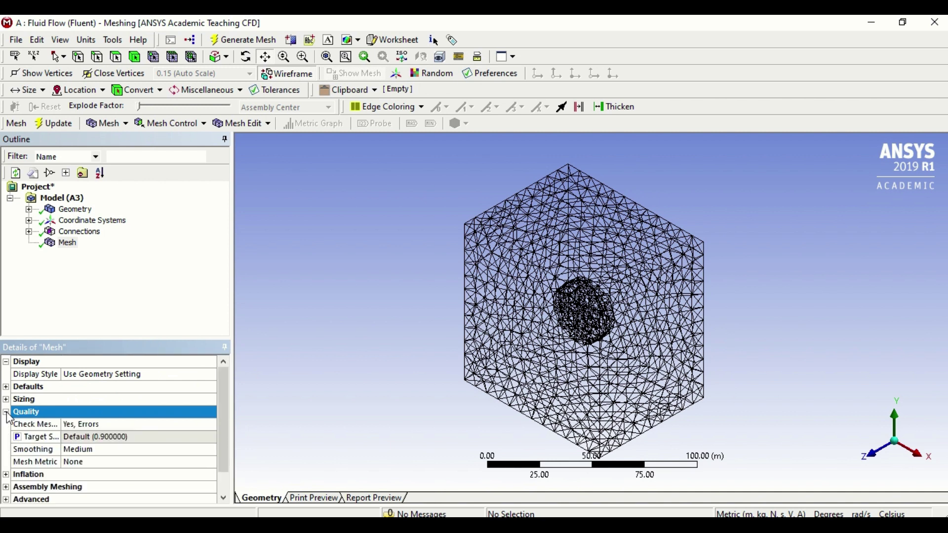
click(7, 413)
click(6, 399)
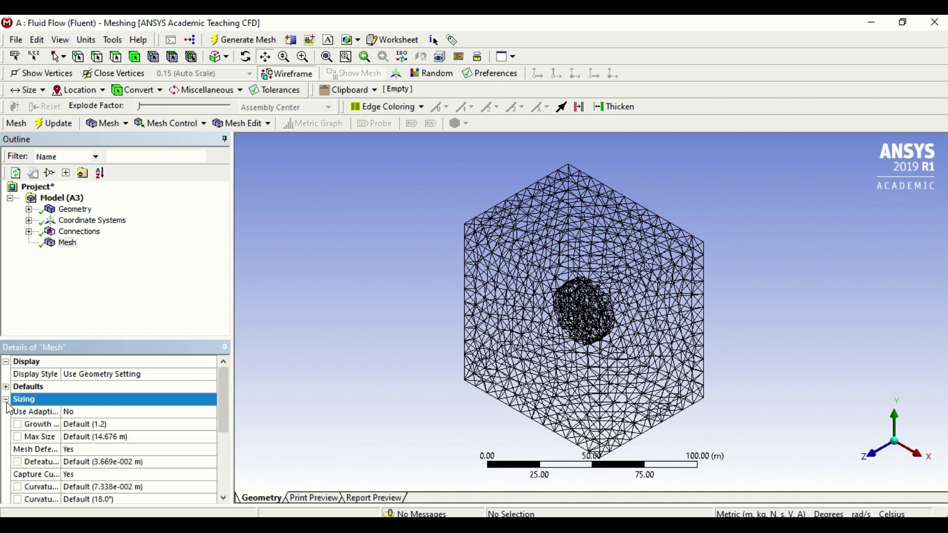
click(6, 400)
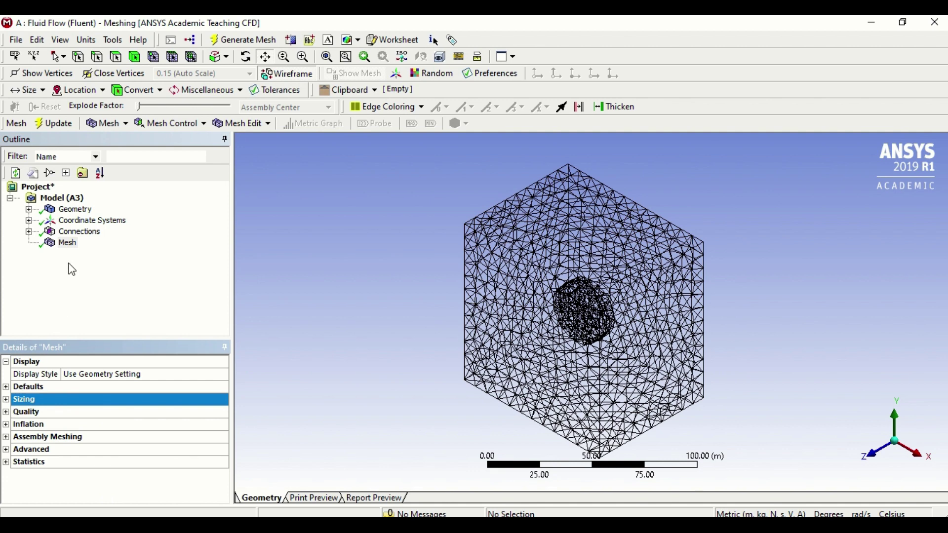
Bring up the commands available for the Mesh object in the model tree.
right_click(74, 245)
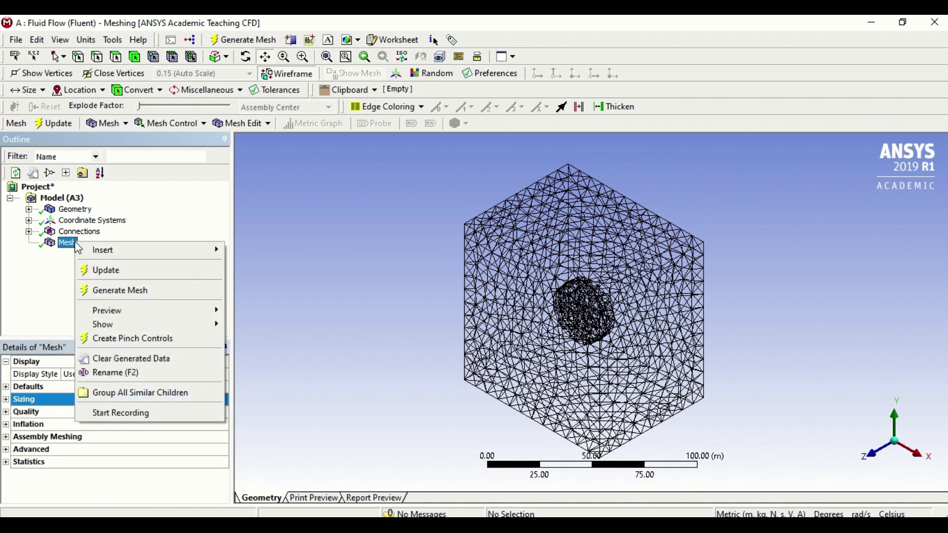